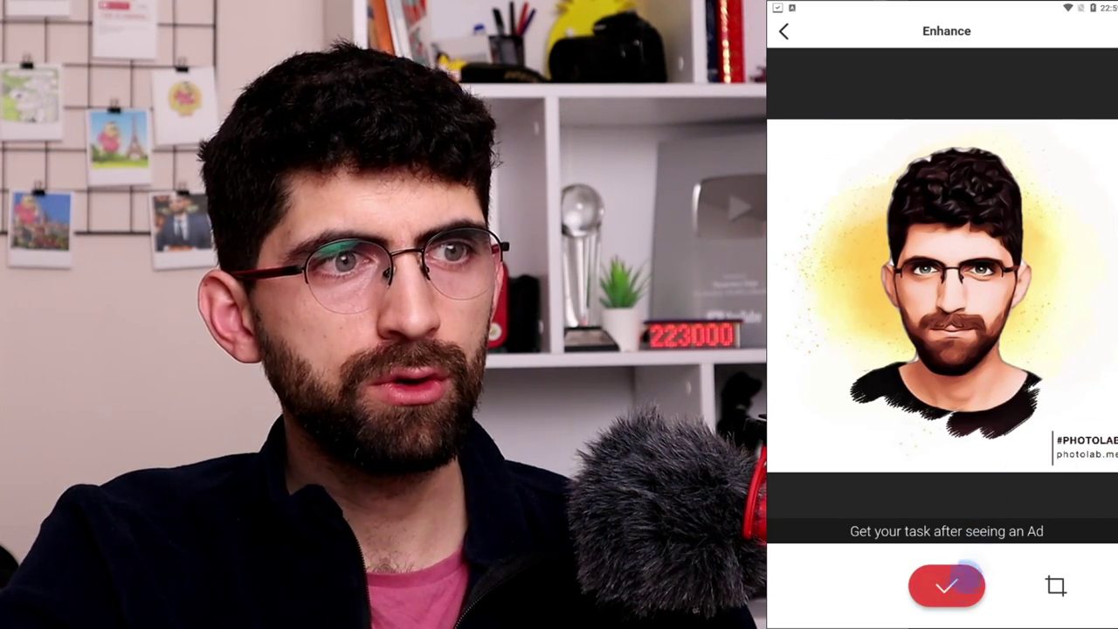
Step: Enhance the yellow-background cartoon portrait, compare it with the original, and save the enhanced picture
click(960, 584)
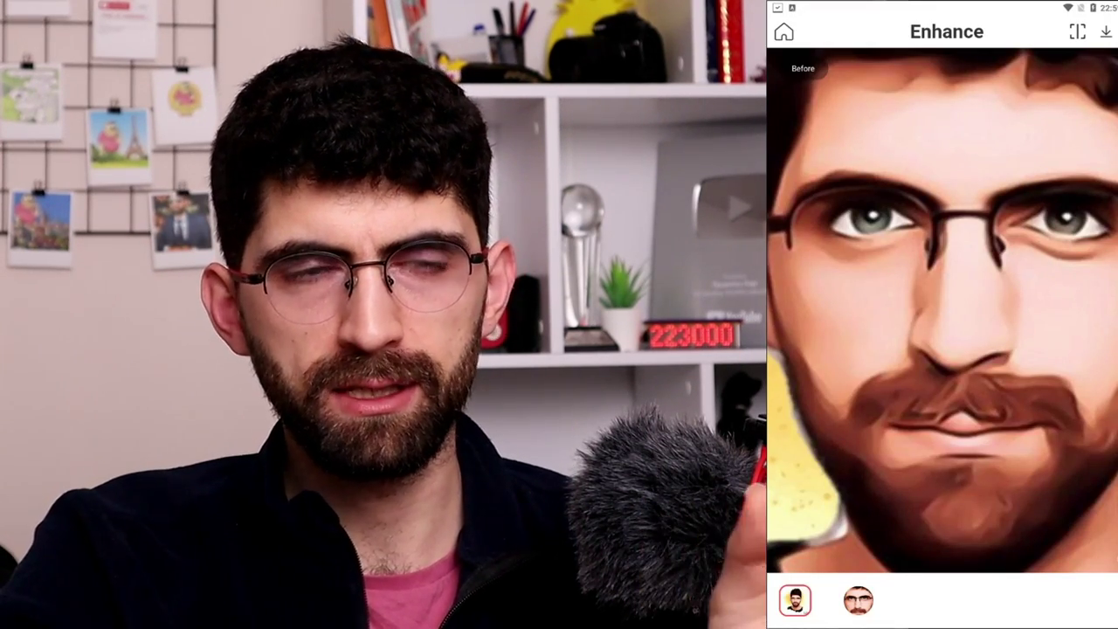
drag(1108, 471, 937, 502)
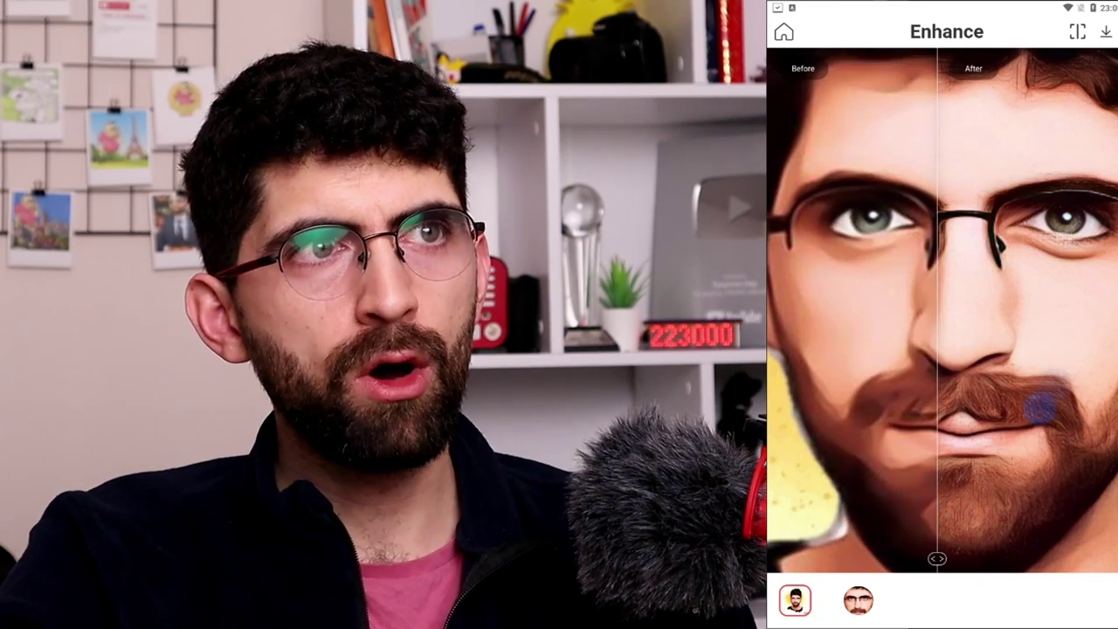
click(1105, 32)
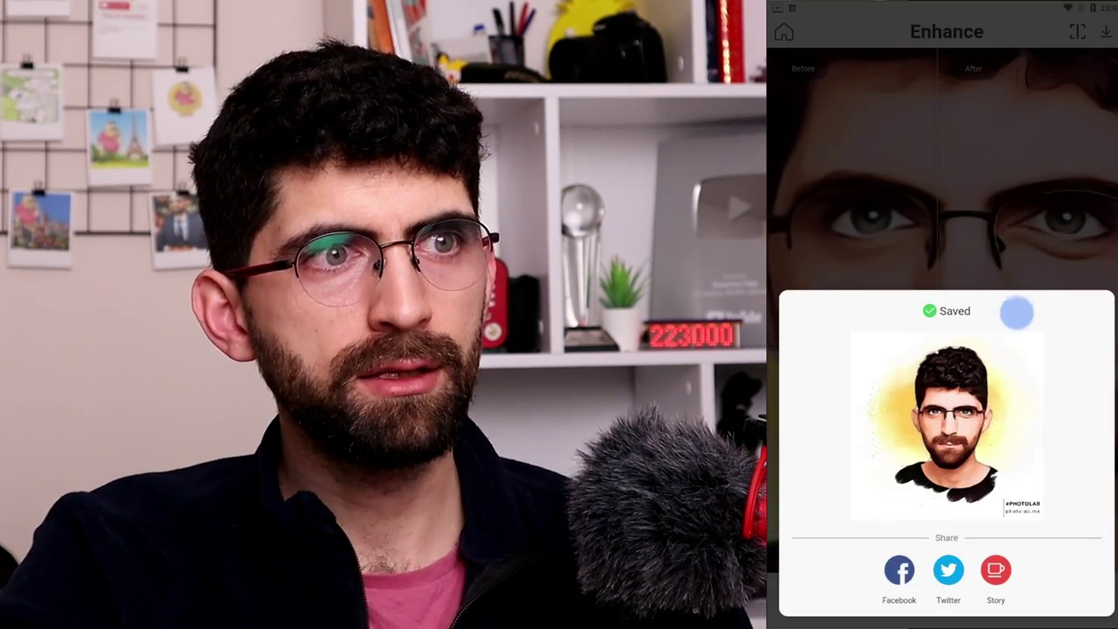
click(1034, 243)
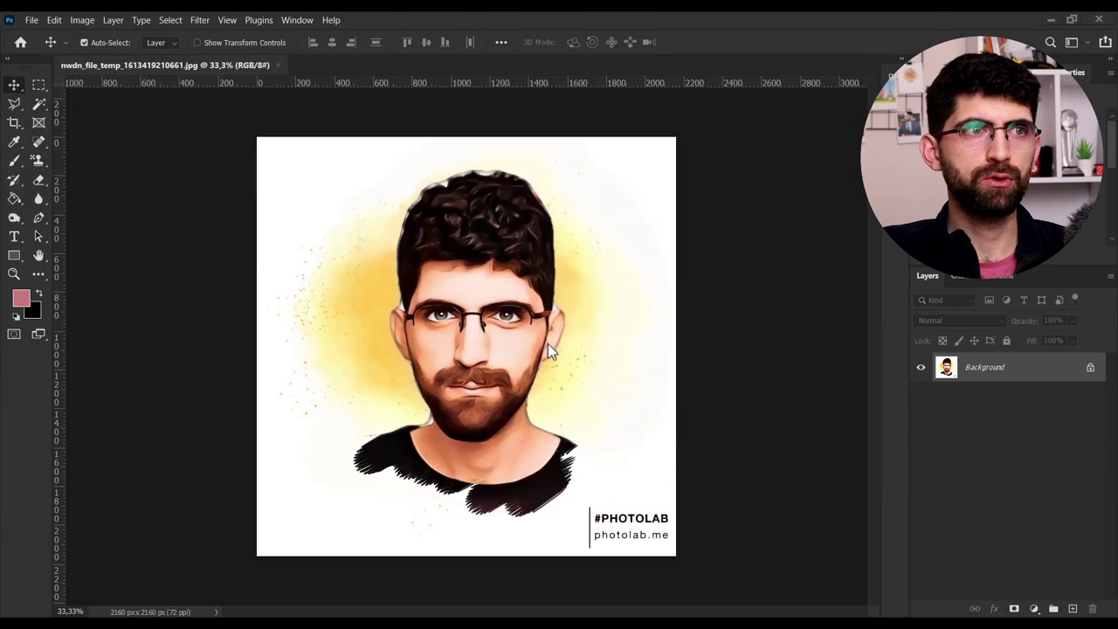
Step: In Photoshop, brush sampled background yellow over the pale fringe around the top and outer edge of the portrait's left-hand ear
scroll(474, 332, up, 9)
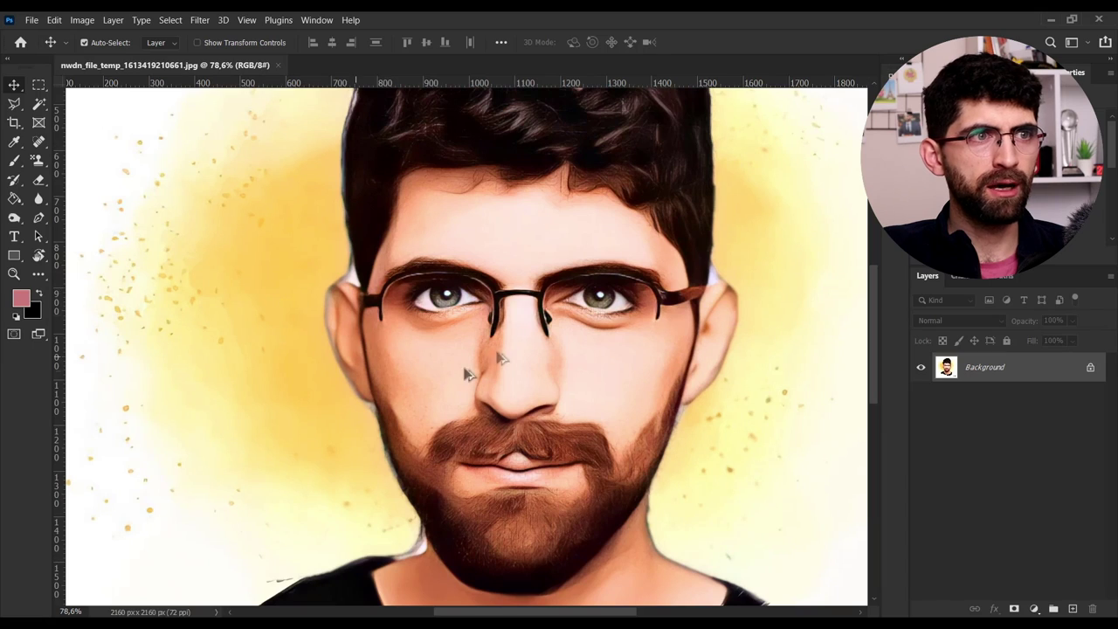
scroll(466, 373, down, 2)
scroll(422, 536, up, 3)
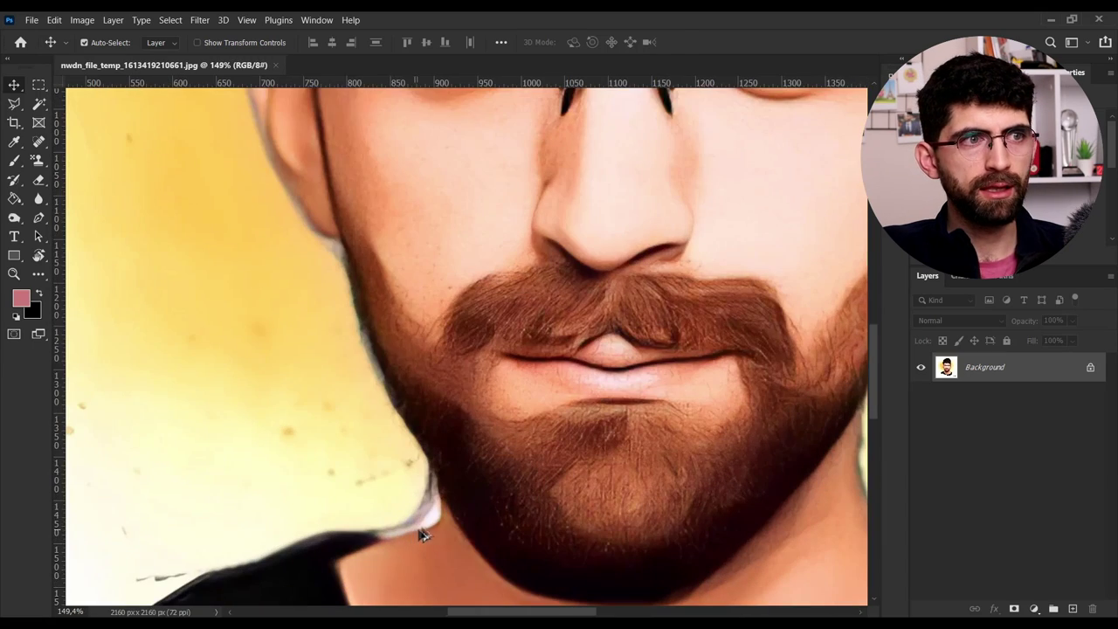
scroll(422, 531, down, 4)
scroll(374, 345, up, 1)
drag(411, 197, 561, 531)
drag(686, 273, 295, 61)
drag(297, 403, 819, 362)
drag(627, 220, 607, 215)
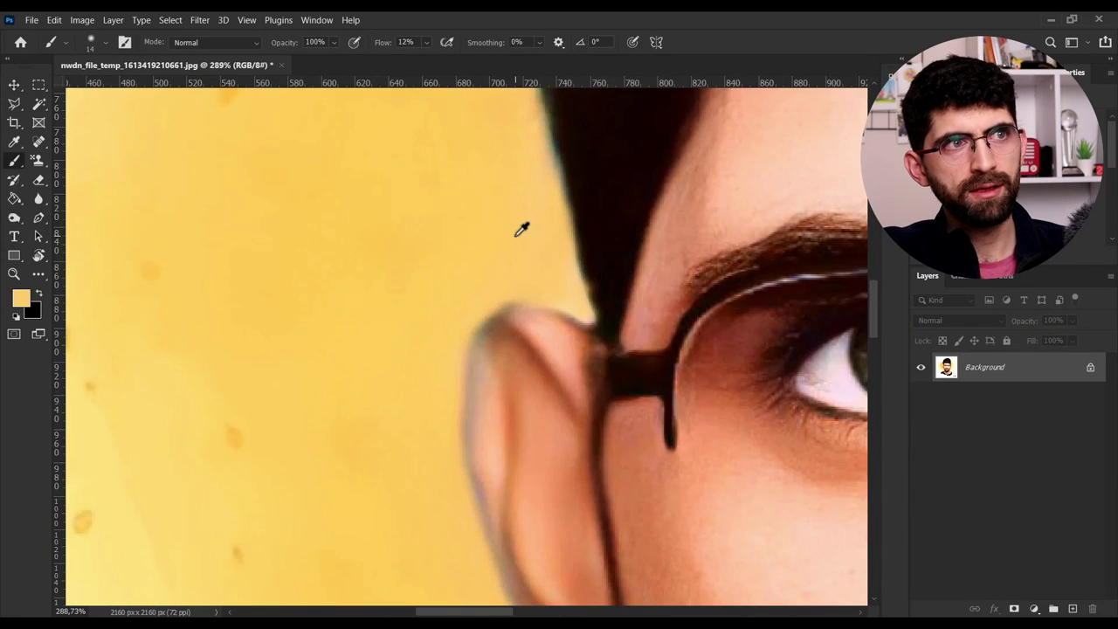
alt+click(513, 237)
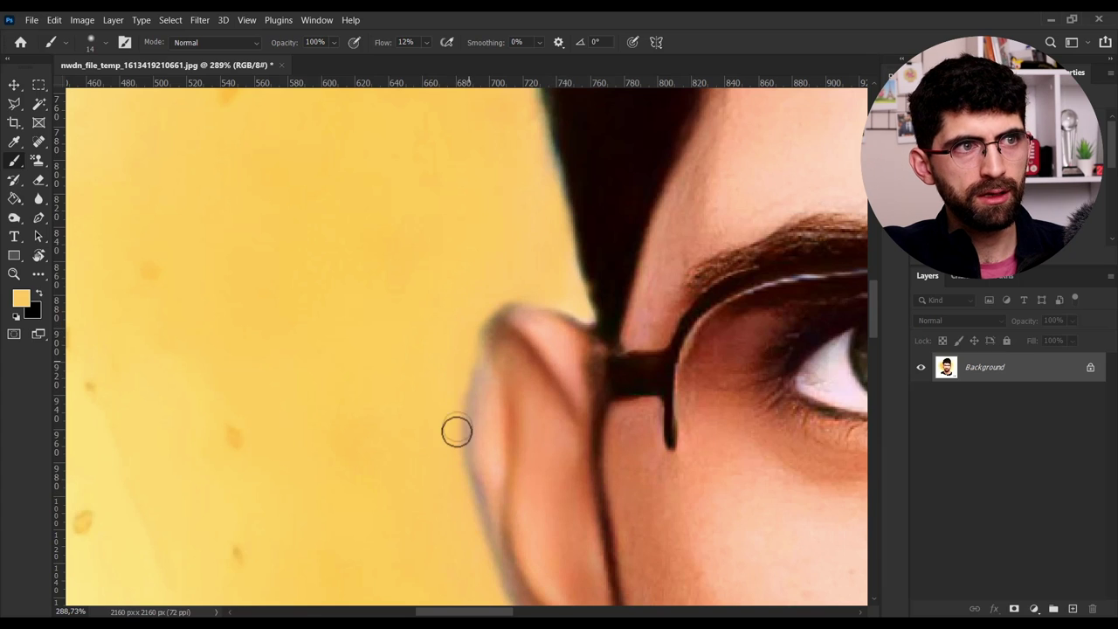
drag(457, 431, 494, 303)
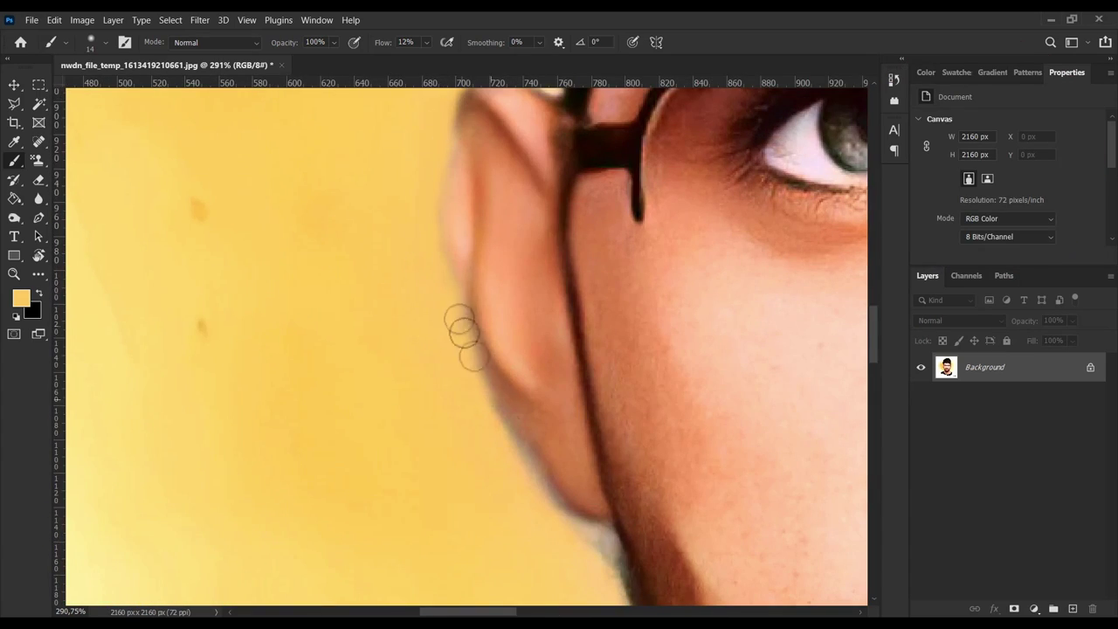
Step: Retouch the edge from the lower left-hand ear along the beard to the neck, painting with sampled background and beard colours
drag(462, 328, 577, 529)
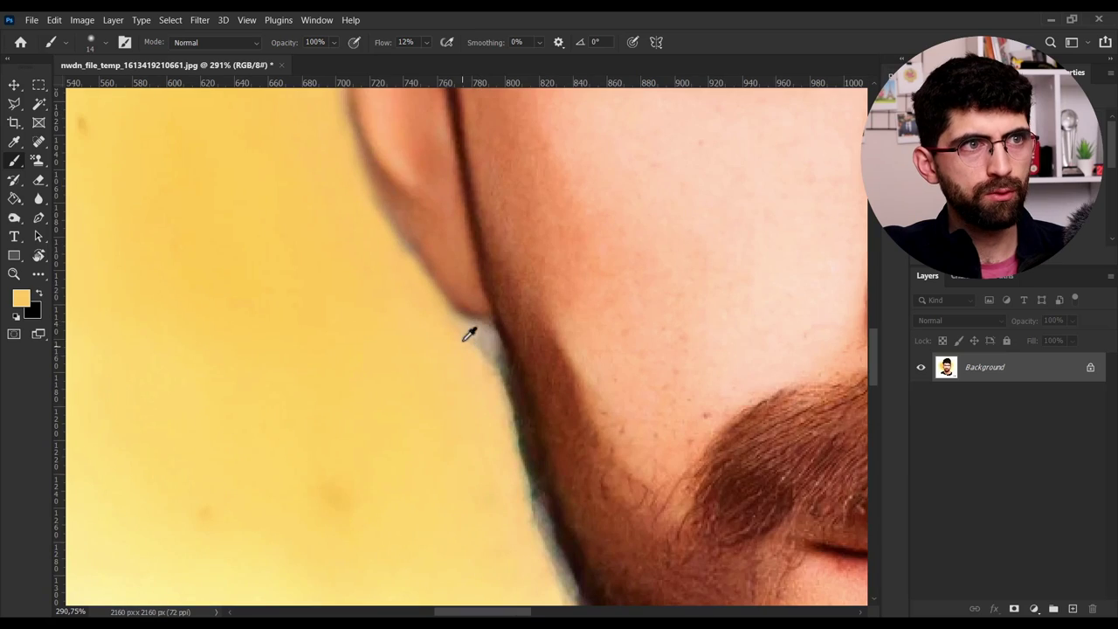
scroll(466, 332, up, 2)
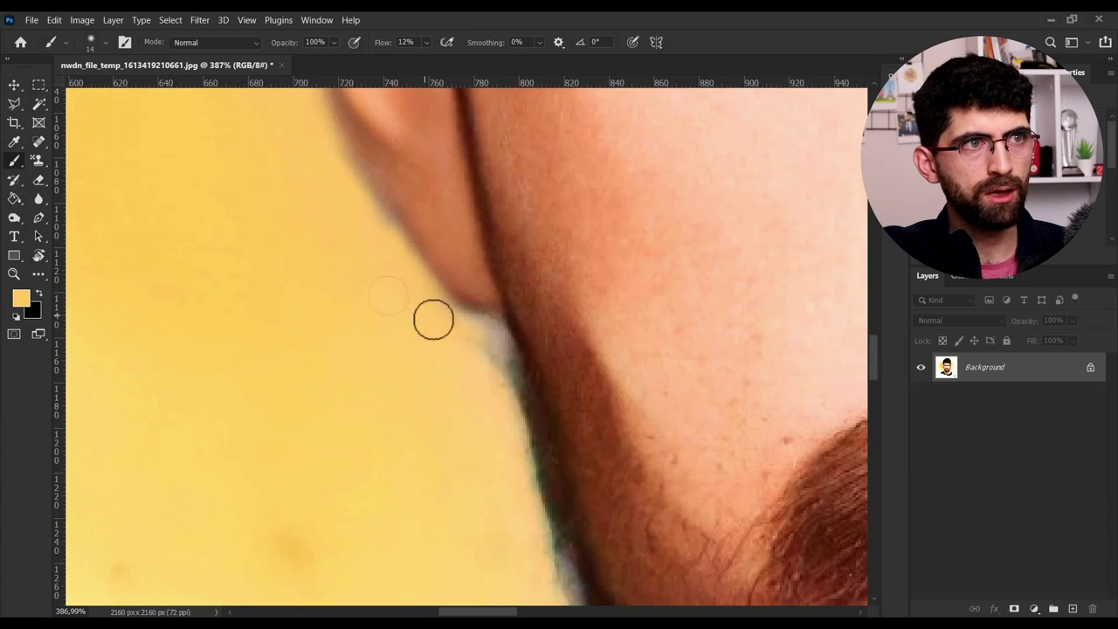
mouse_move(494, 334)
mouse_down()
mouse_move(502, 405)
mouse_move(500, 358)
mouse_move(480, 398)
mouse_move(497, 376)
mouse_up()
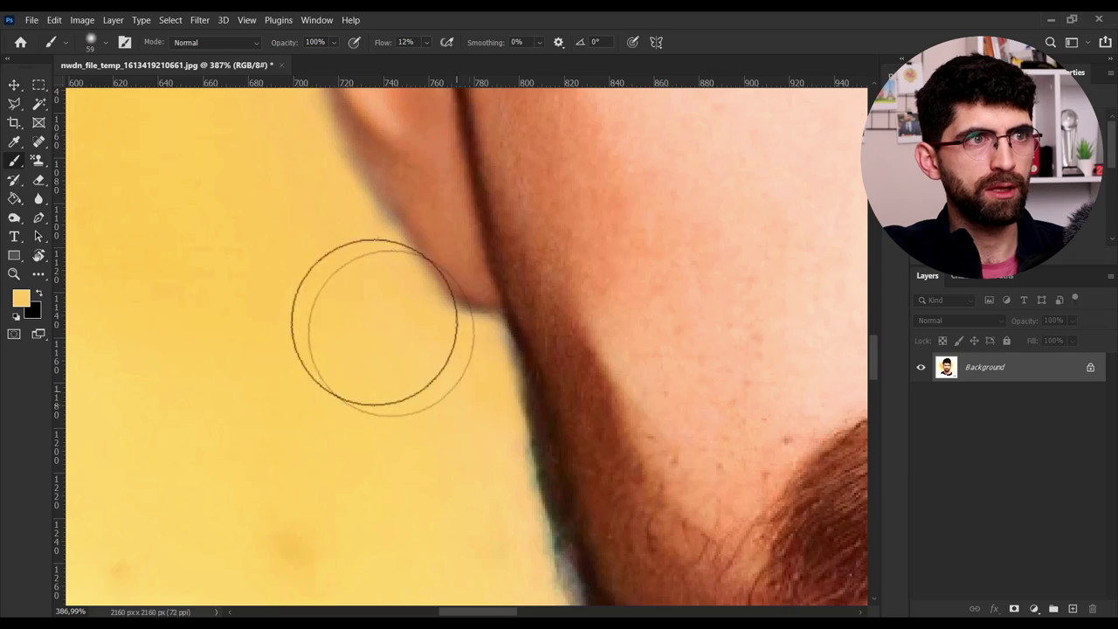
alt+right_click(428, 298)
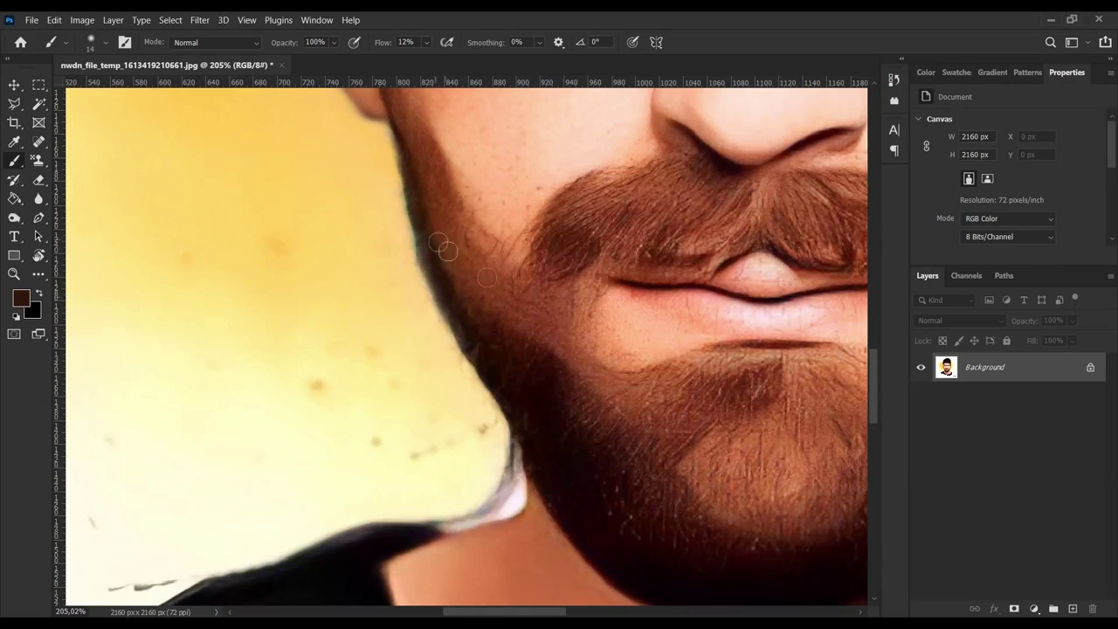
scroll(472, 372, up, 2)
drag(440, 357, 490, 325)
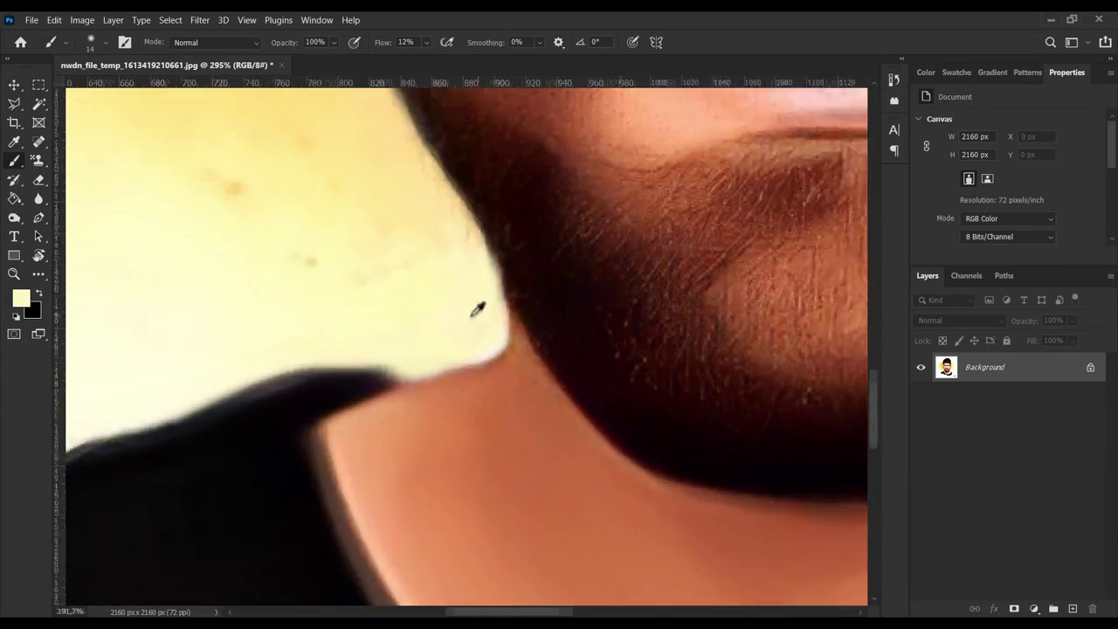
Step: Paint sampled background yellow over the fringe below the right-hand ear and along the beard on that side
scroll(479, 309, down, 4)
scroll(530, 239, up, 3)
scroll(399, 361, up, 2)
alt+click(455, 336)
mouse_move(416, 325)
mouse_down()
mouse_move(439, 325)
mouse_move(384, 424)
mouse_up()
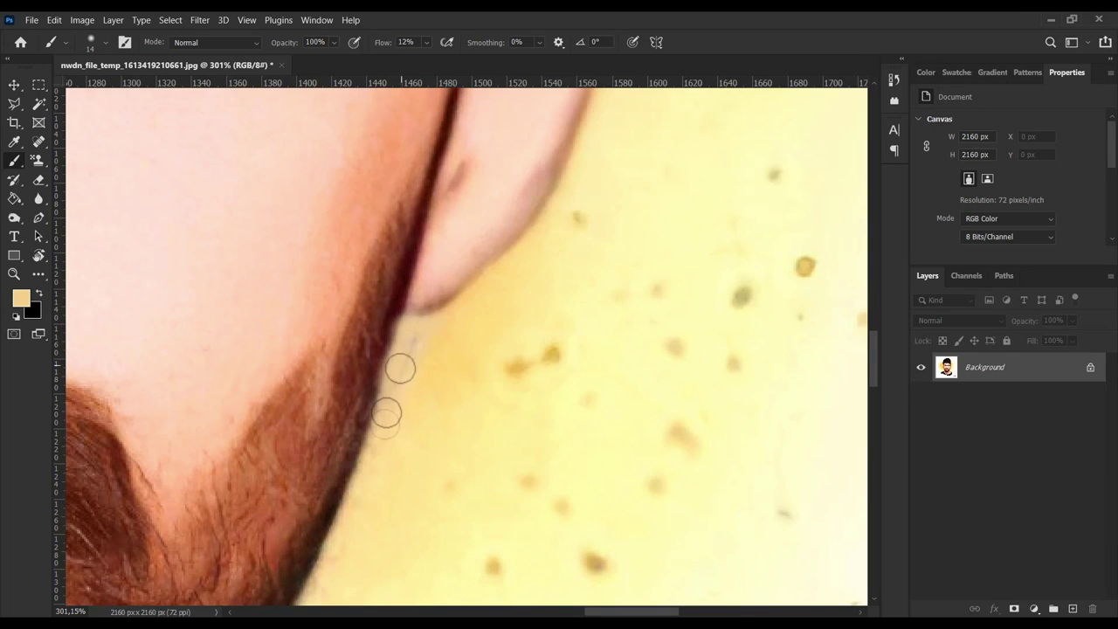
scroll(491, 316, up, 10)
scroll(458, 299, up, 2)
drag(444, 361, 449, 402)
Step: Adjust the brush size and paint sampled pale yellow along the upper right-hand edge of the hair, covering the reddish fringe
key(bracketright)
key(bracketright)
key(bracketright)
key(bracketright)
key(bracketleft)
key(bracketleft)
key(bracketleft)
key(bracketleft)
key(bracketleft)
key(bracketleft)
key(bracketleft)
key(bracketleft)
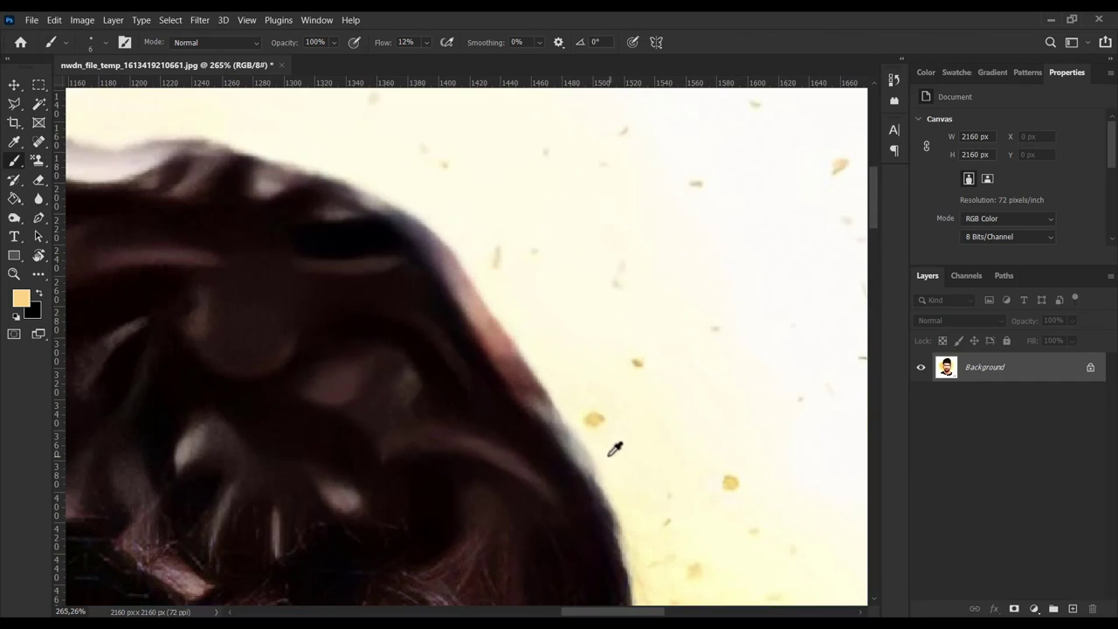
alt+click(611, 442)
mouse_move(542, 362)
mouse_down()
mouse_move(510, 350)
mouse_move(518, 365)
mouse_move(494, 297)
mouse_up()
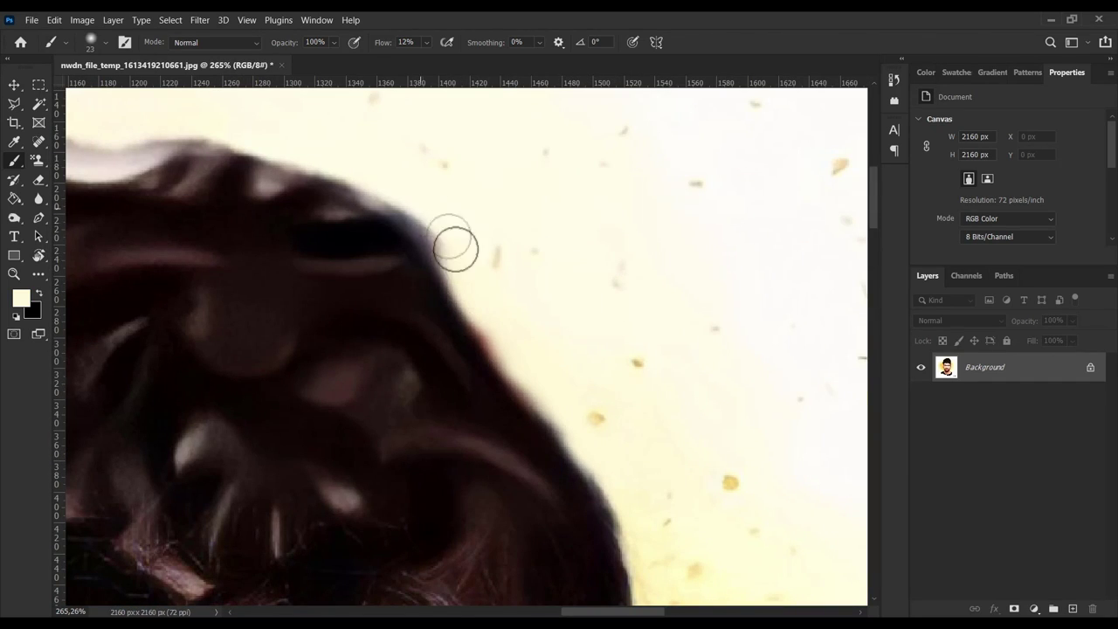
drag(456, 249, 400, 209)
Step: Clean up the outline on the left-hand side of the hair with a small brush and resampled background yellows
mouse_move(278, 164)
mouse_down()
mouse_move(557, 324)
mouse_move(262, 283)
mouse_up()
mouse_move(262, 284)
mouse_down()
mouse_move(520, 298)
mouse_move(452, 309)
mouse_move(351, 385)
mouse_move(311, 371)
mouse_move(190, 420)
mouse_move(527, 268)
mouse_move(452, 305)
mouse_move(455, 316)
mouse_move(487, 308)
mouse_move(424, 405)
mouse_move(357, 477)
mouse_move(426, 401)
mouse_up()
drag(339, 502, 432, 280)
mouse_move(438, 318)
mouse_down()
mouse_move(417, 365)
mouse_move(414, 349)
mouse_move(399, 441)
mouse_up()
key(bracketleft)
key(bracketleft)
key(bracketleft)
key(bracketleft)
key(bracketleft)
key(bracketleft)
key(bracketleft)
mouse_move(399, 444)
mouse_down()
mouse_move(414, 322)
mouse_move(440, 277)
mouse_up()
mouse_move(438, 284)
mouse_down()
mouse_move(415, 332)
mouse_move(414, 375)
mouse_up()
alt+click(402, 329)
alt+click(394, 425)
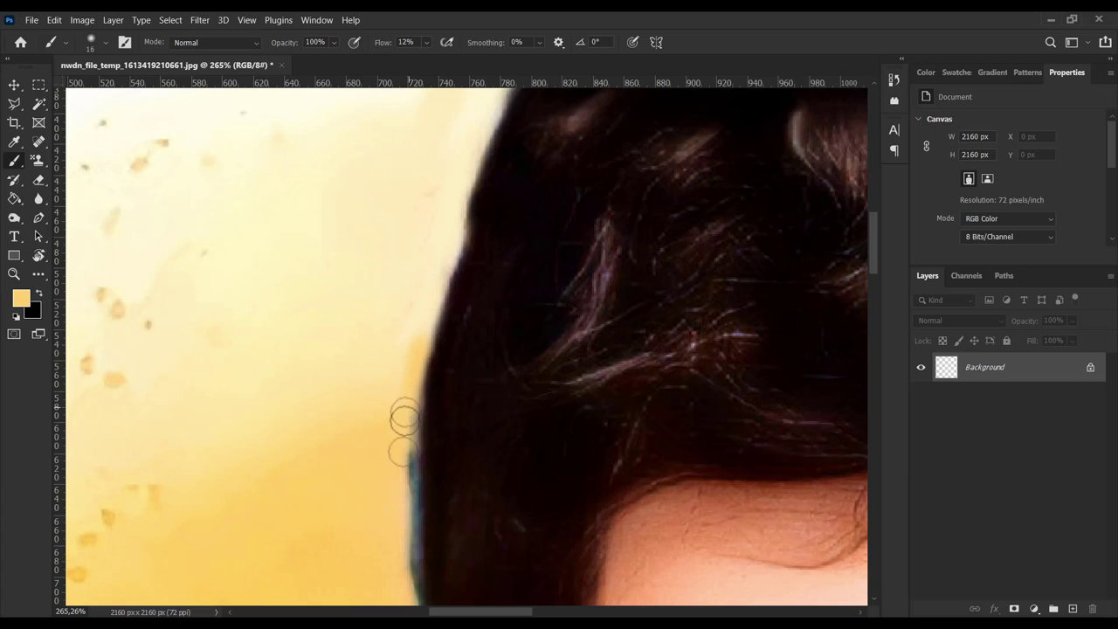
Step: Cover the bluish fringe beside the left-hand hair edge and blend the surrounding yellow background with a 57 px brush
drag(403, 450, 409, 546)
key(bracketright)
key(bracketright)
key(bracketright)
key(bracketright)
key(bracketright)
key(bracketright)
key(bracketright)
key(bracketright)
mouse_move(379, 380)
mouse_down()
mouse_move(355, 424)
mouse_move(394, 327)
mouse_up()
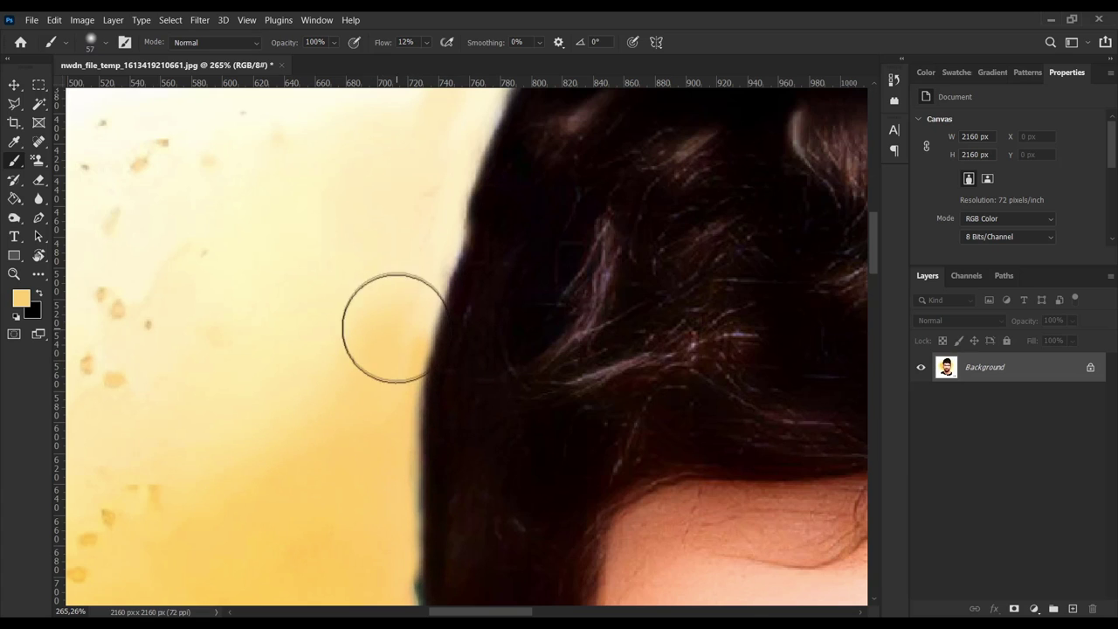
drag(454, 252, 497, 344)
alt+click(428, 436)
Step: Sample the white background and paint over the #PHOTOLAB watermark with an enlarged brush
scroll(650, 357, down, 8)
scroll(758, 228, up, 4)
alt+click(536, 328)
key(bracketright)
key(bracketright)
key(bracketright)
key(bracketright)
key(bracketright)
key(bracketright)
key(bracketright)
key(bracketright)
key(bracketright)
key(bracketright)
drag(576, 262, 566, 275)
drag(749, 279, 392, 287)
Step: Smooth the outline along the top of the hair by painting white over the pale fringe between the curls
scroll(731, 384, down, 6)
scroll(486, 137, up, 9)
drag(481, 211, 334, 225)
drag(476, 190, 435, 194)
drag(290, 248, 289, 264)
mouse_move(236, 263)
mouse_down()
mouse_move(507, 229)
mouse_move(414, 286)
mouse_move(393, 314)
mouse_up()
scroll(483, 286, down, 7)
scroll(694, 232, up, 8)
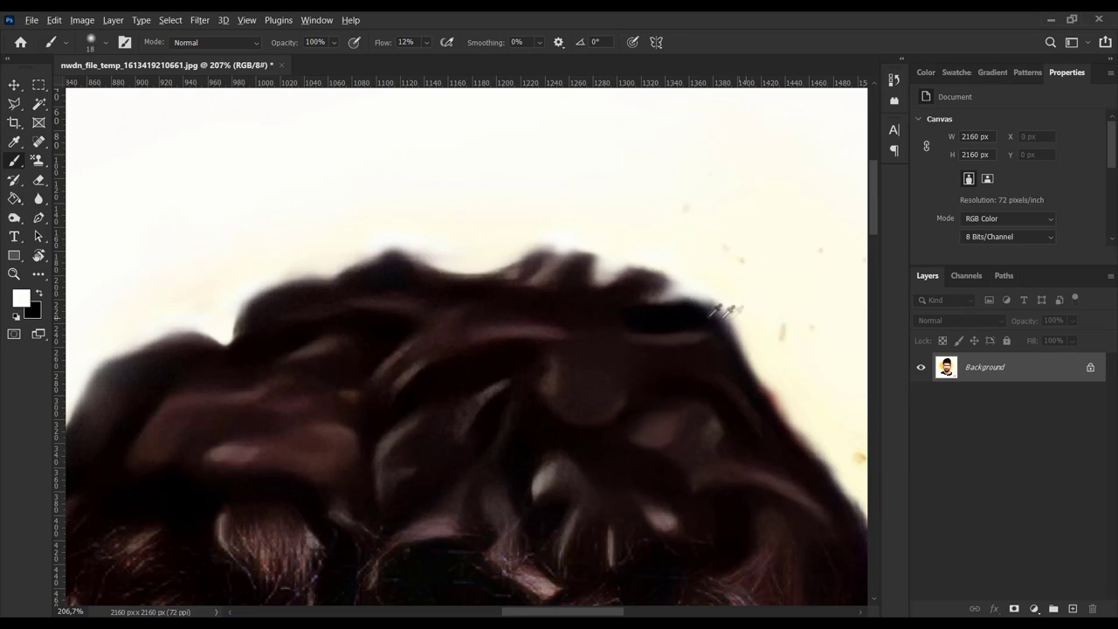
scroll(751, 307, down, 4)
scroll(572, 452, up, 3)
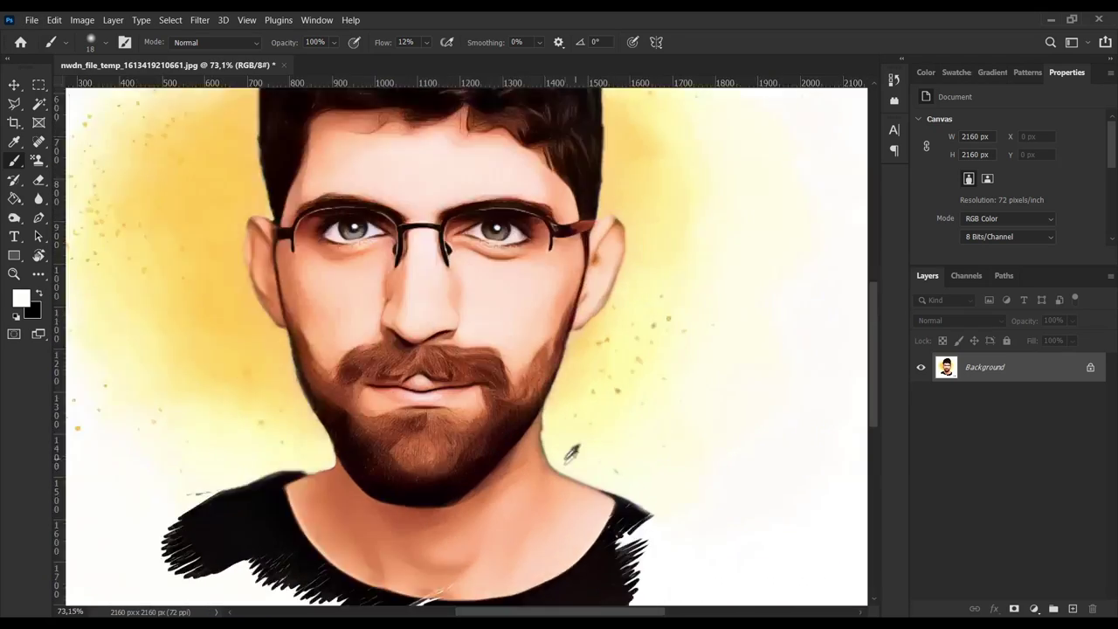
scroll(572, 451, up, 4)
alt+click(532, 361)
scroll(536, 344, down, 6)
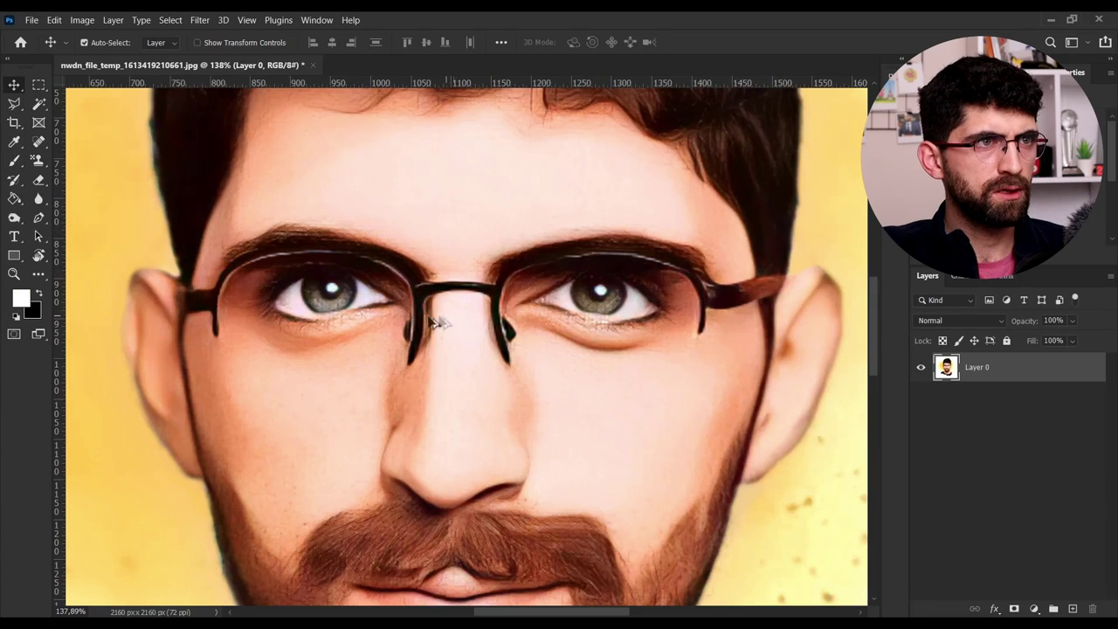
Step: Switch to the Brush tool and set the foreground colour to a bright yellowish green for the eyes
scroll(385, 266, up, 3)
mouse_move(382, 257)
mouse_down()
mouse_move(442, 334)
mouse_move(142, 403)
mouse_up()
scroll(446, 355, up, 2)
scroll(442, 354, down, 2)
scroll(419, 358, up, 1)
key(b)
mouse_move(461, 381)
mouse_down()
mouse_move(454, 393)
mouse_move(360, 399)
mouse_up()
click(21, 298)
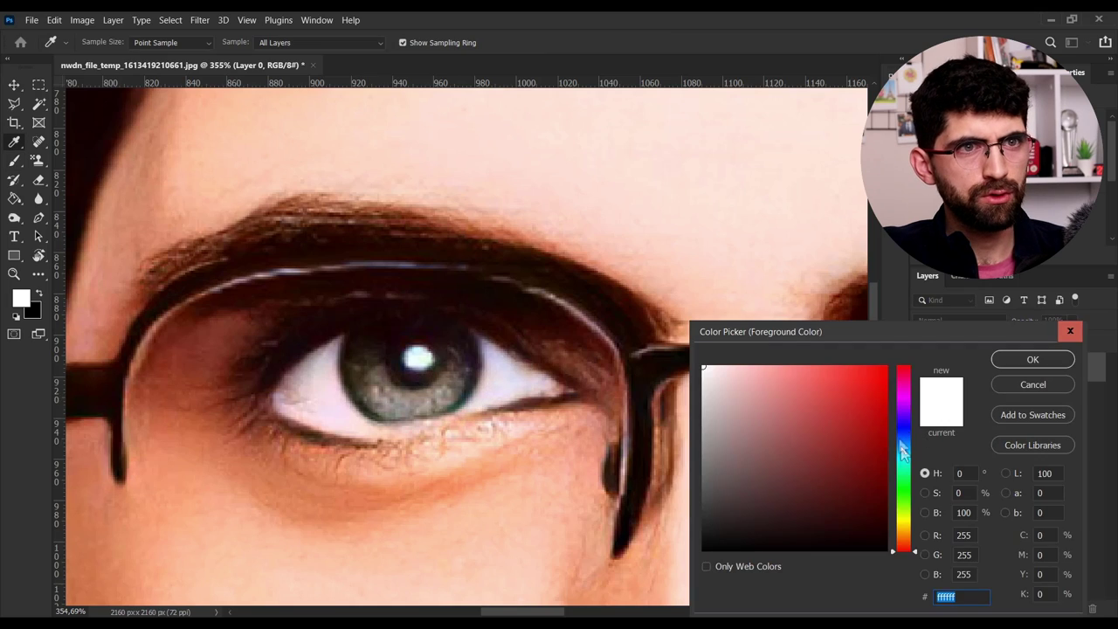
drag(902, 449, 901, 509)
click(859, 405)
click(1032, 359)
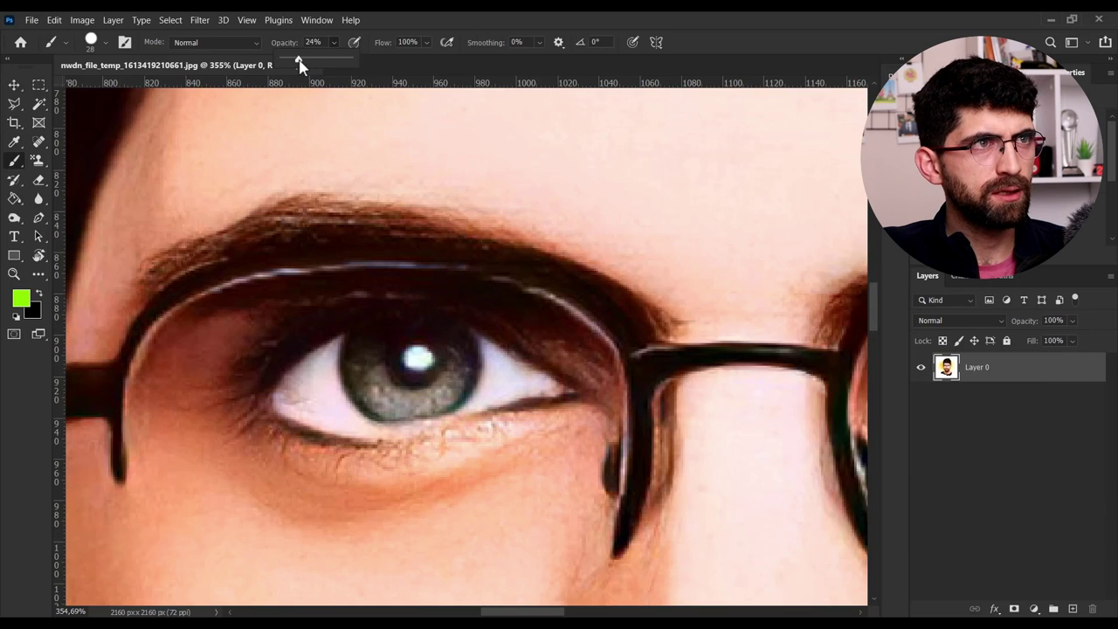
Step: Tint both irises green with a 16 px brush at 5% opacity
mouse_move(376, 365)
mouse_down()
mouse_move(429, 363)
mouse_move(387, 383)
mouse_up()
scroll(447, 375, right, 5)
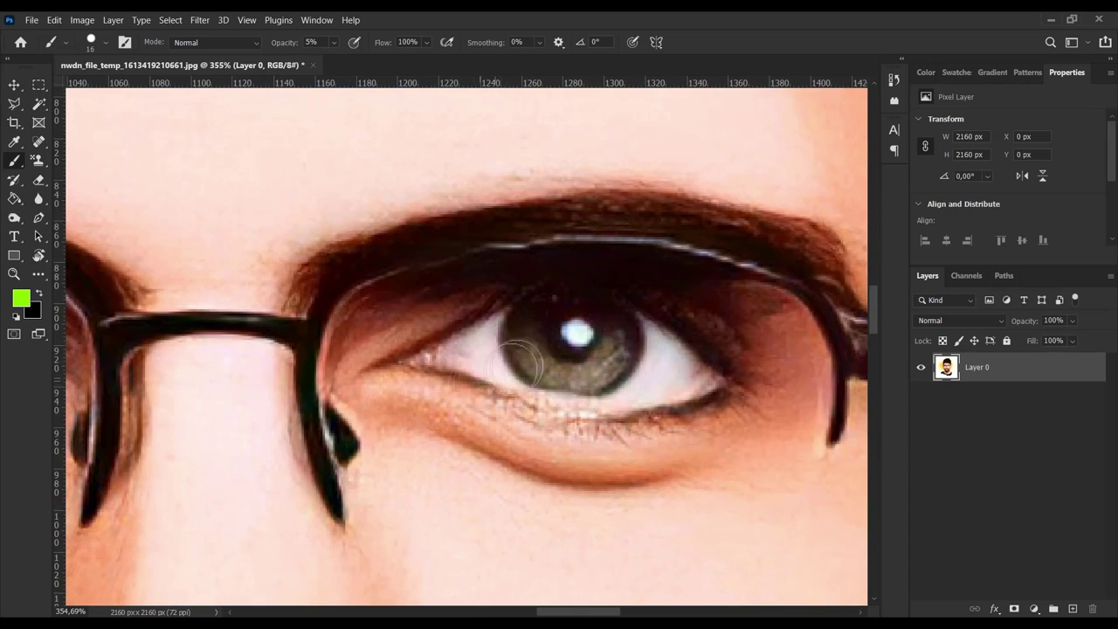
scroll(653, 333, down, 5)
scroll(342, 336, up, 5)
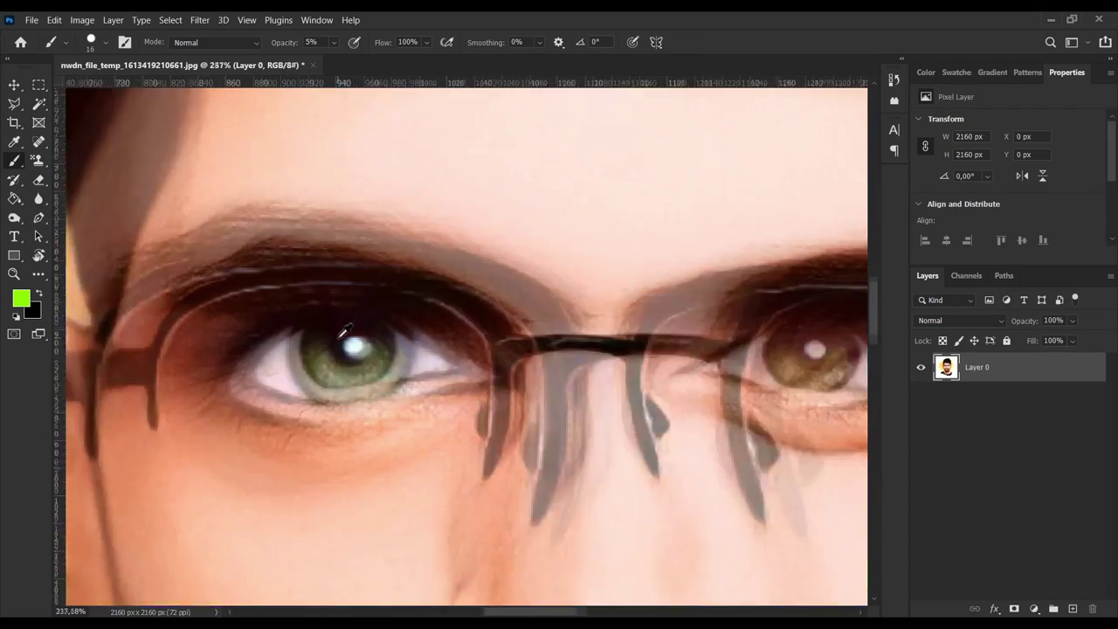
drag(695, 386, 378, 361)
scroll(770, 390, down, 7)
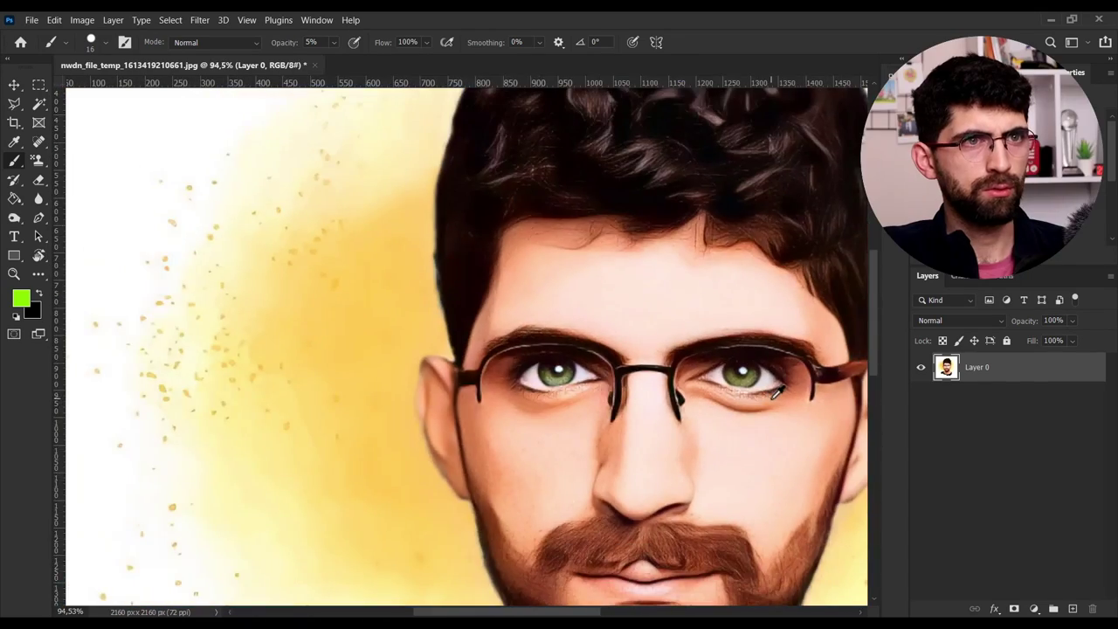
Step: Darken the beard and moustache with the Burn tool at 77 px, Midtones range and 50% exposure
scroll(796, 408, up, 6)
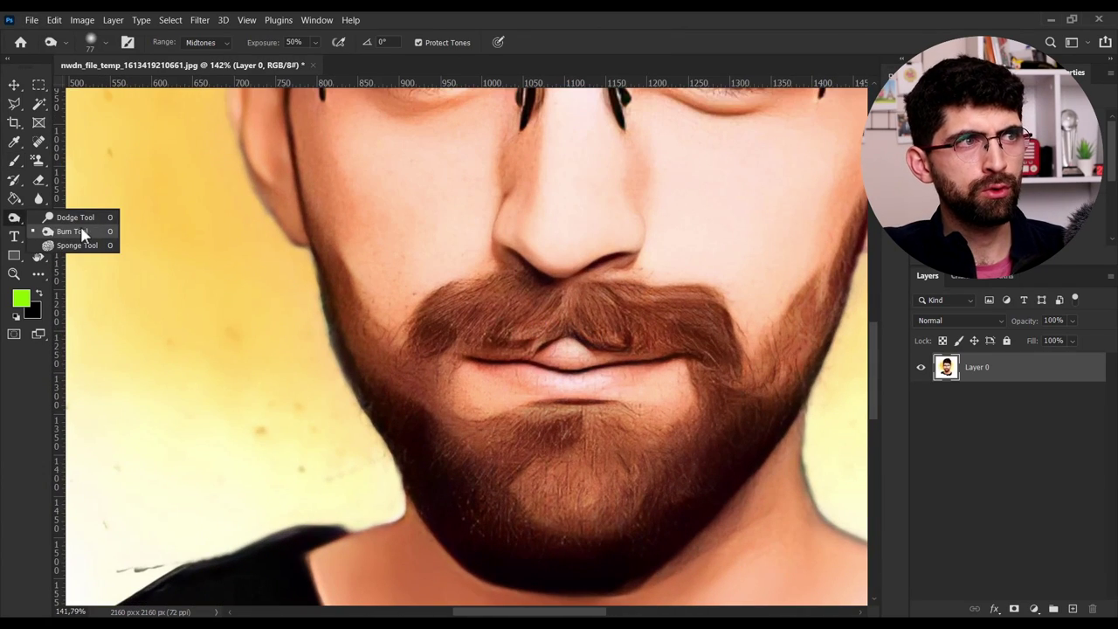
click(70, 219)
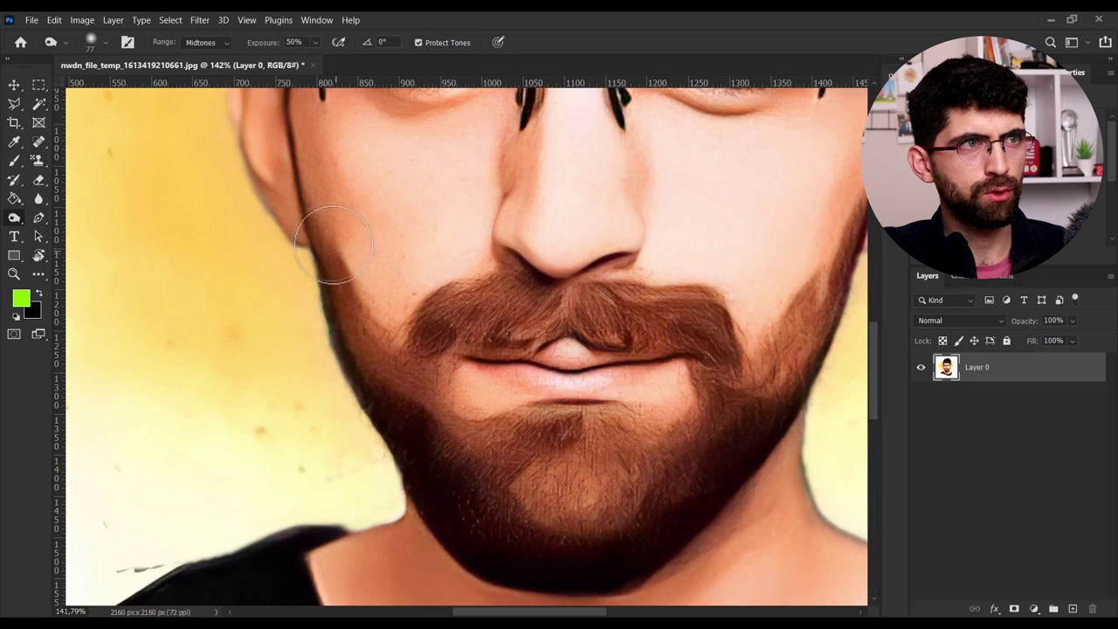
drag(504, 449, 471, 449)
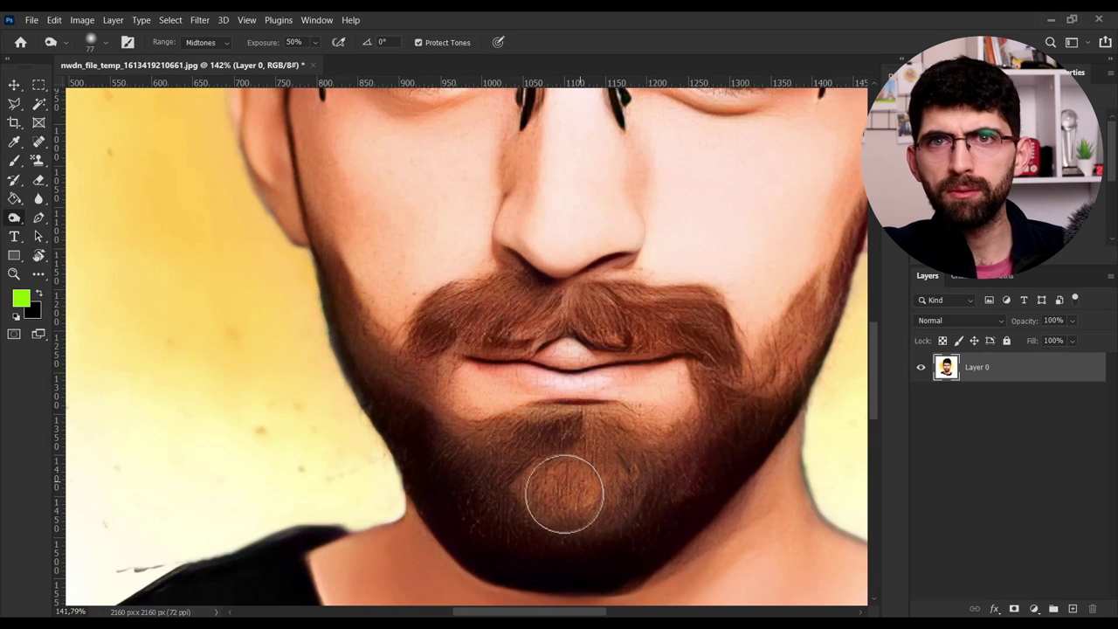
mouse_move(438, 328)
mouse_down()
mouse_move(651, 322)
mouse_move(708, 342)
mouse_move(726, 434)
mouse_up()
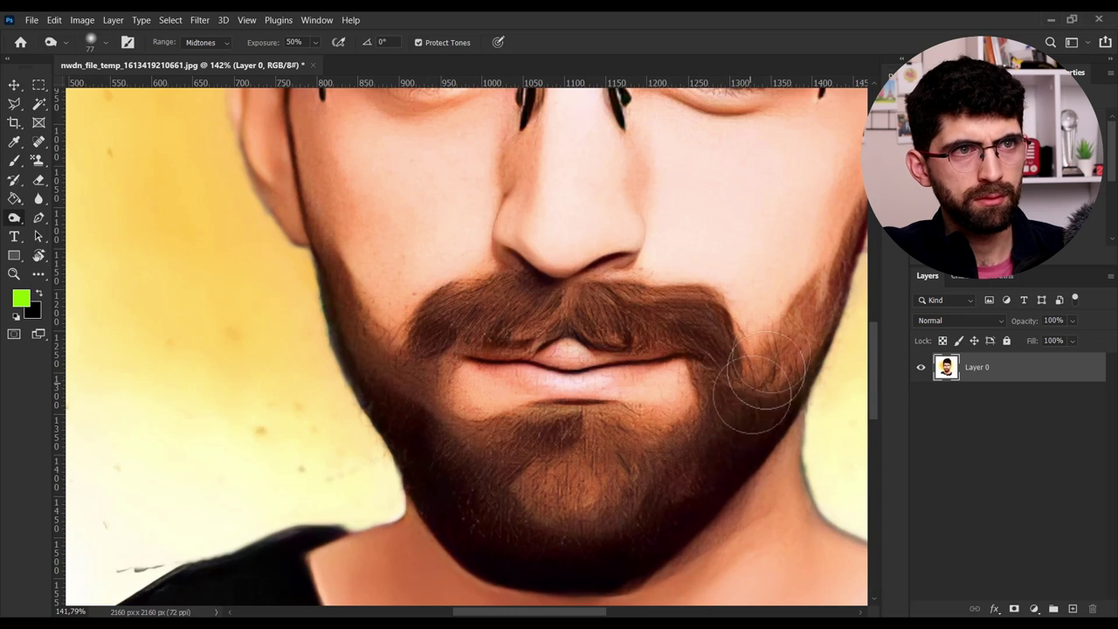
drag(767, 365, 619, 428)
Step: Enlarge the Burn brush to 145 px and touch up the shading of the face and hair
scroll(616, 437, down, 11)
scroll(566, 516, up, 4)
drag(550, 290, 558, 346)
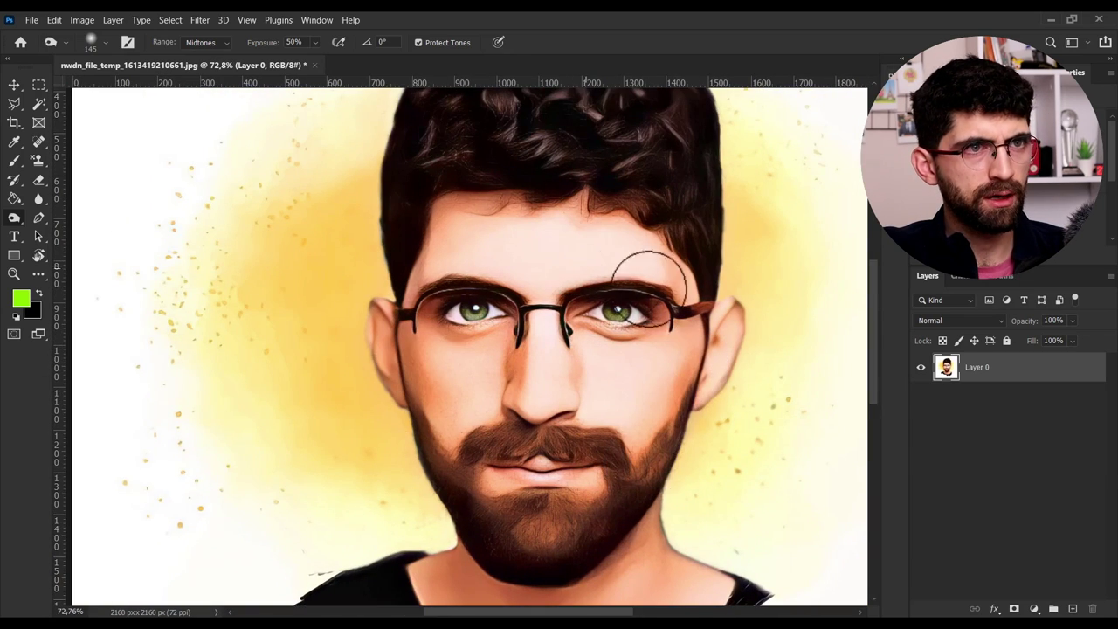
scroll(577, 253, up, 3)
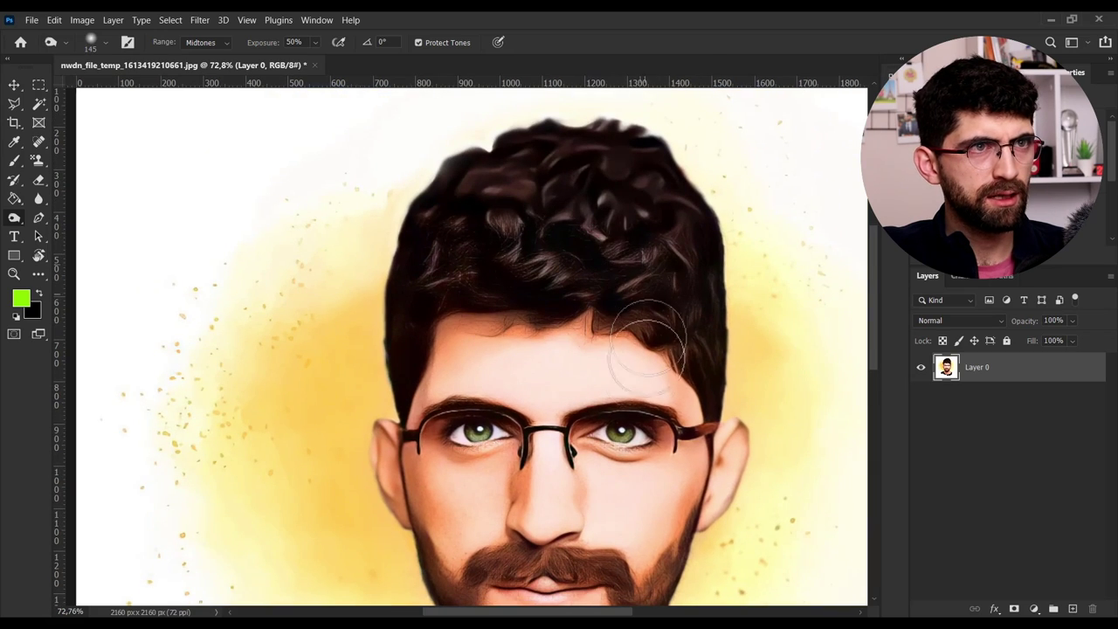
scroll(648, 341, down, 4)
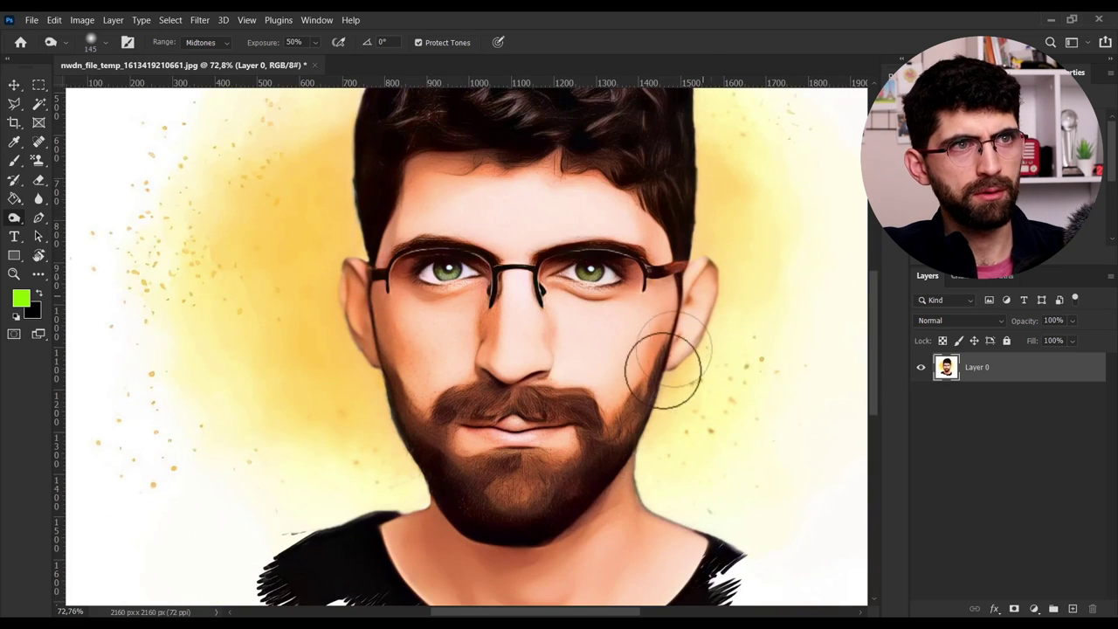
key(v)
key(ctrl+0)
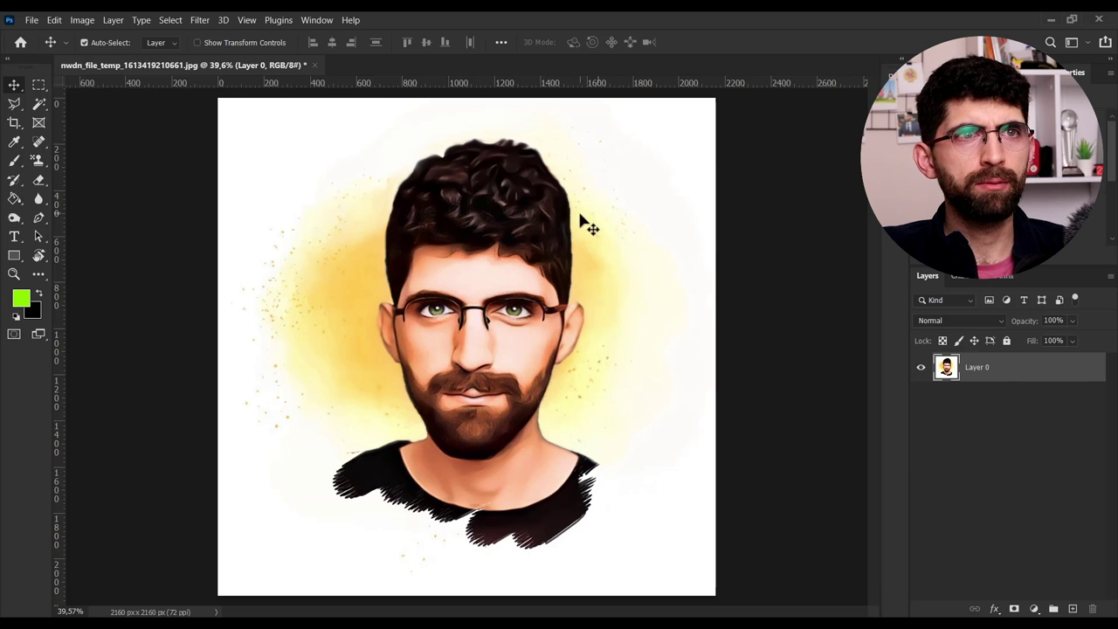
Step: Remove the portrait's background with the Remove background quick action
click(1050, 42)
drag(554, 55, 874, 88)
click(768, 228)
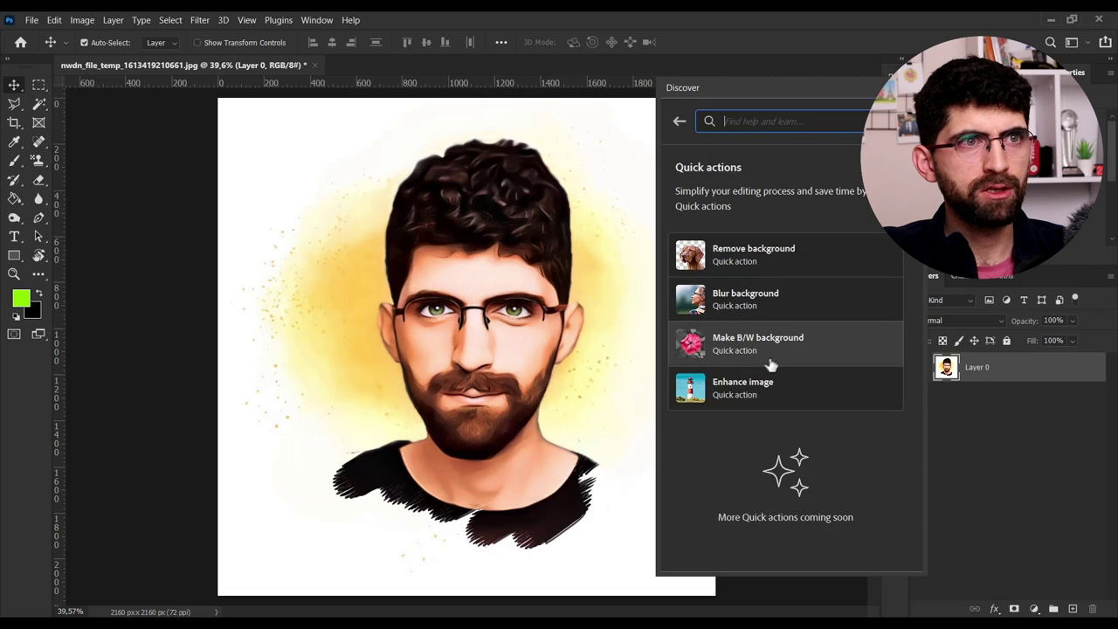
click(773, 262)
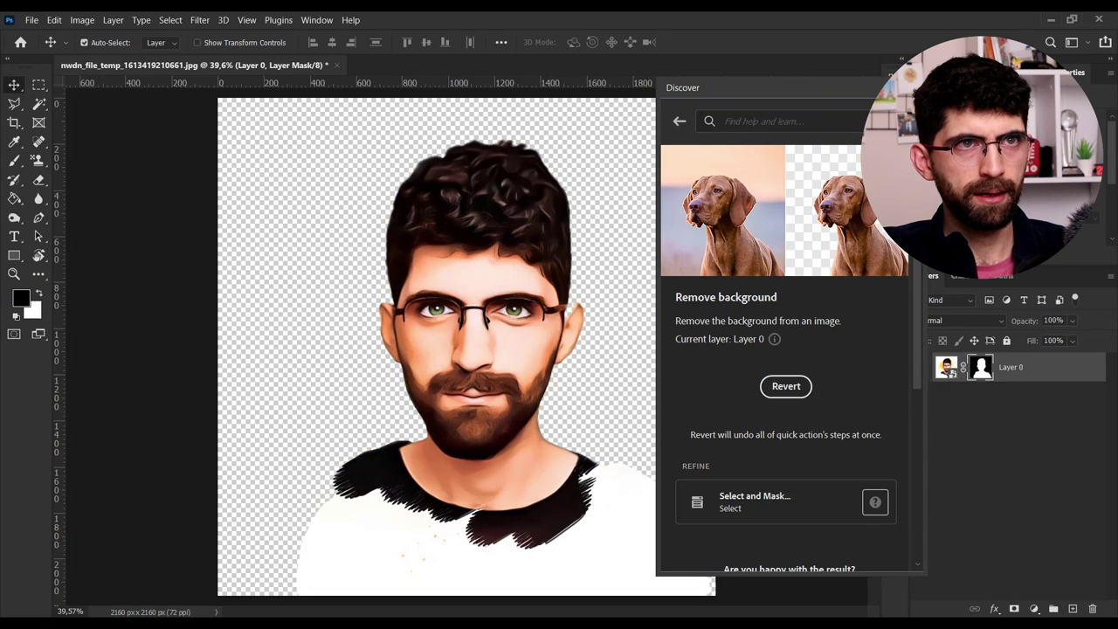
click(913, 87)
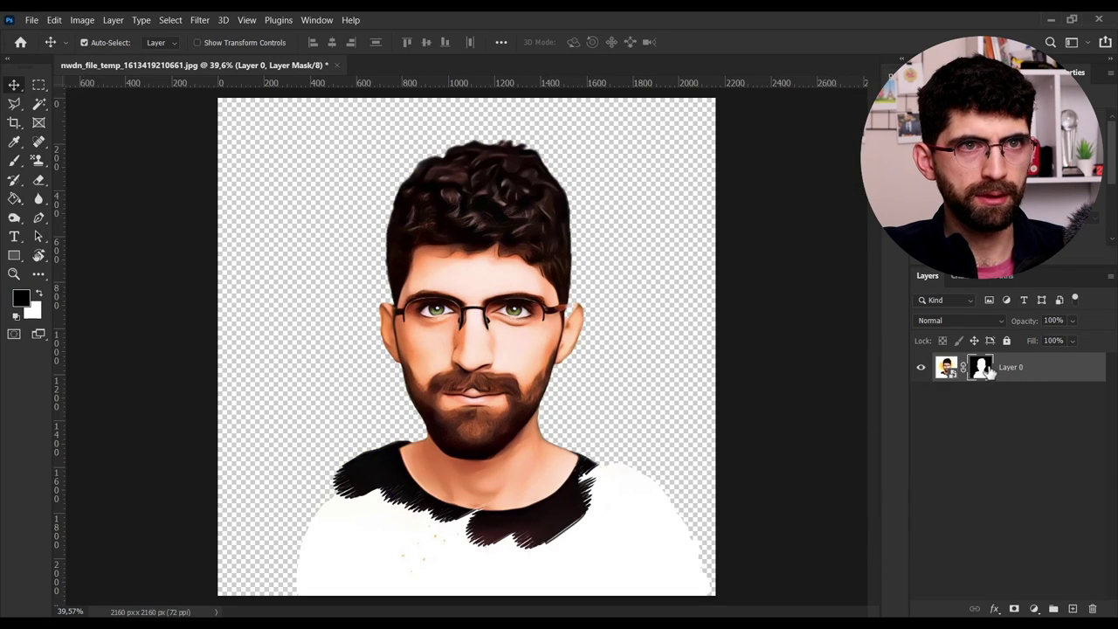
Step: Restore the missing upper part of the ear by painting white on the layer mask at 100% opacity, and tidy the gap beside the hair
scroll(606, 320, up, 8)
key(b)
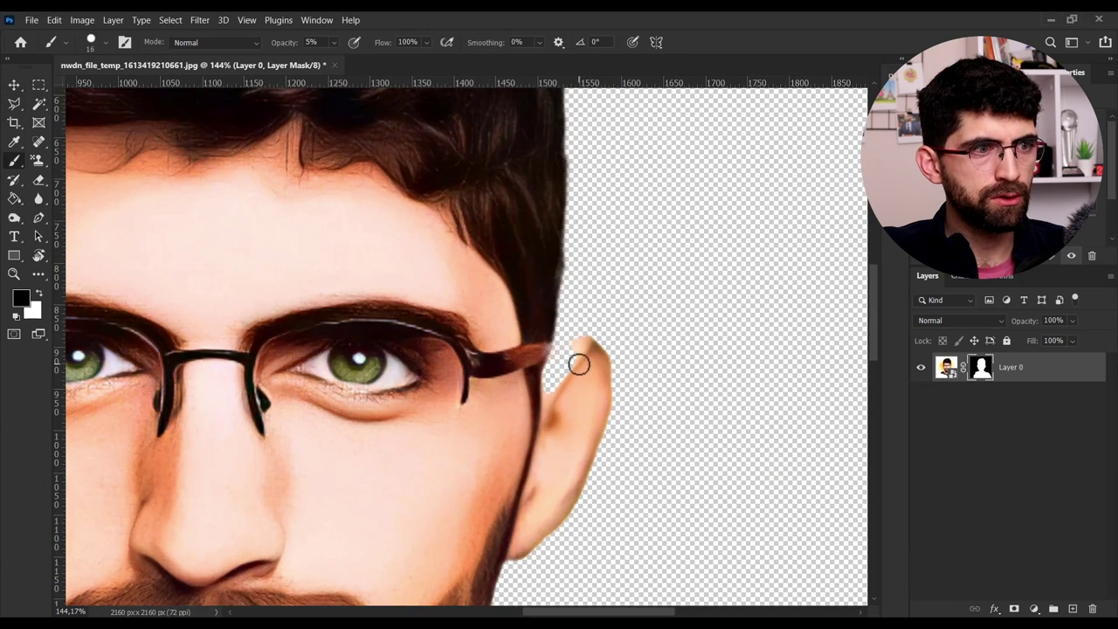
key(x)
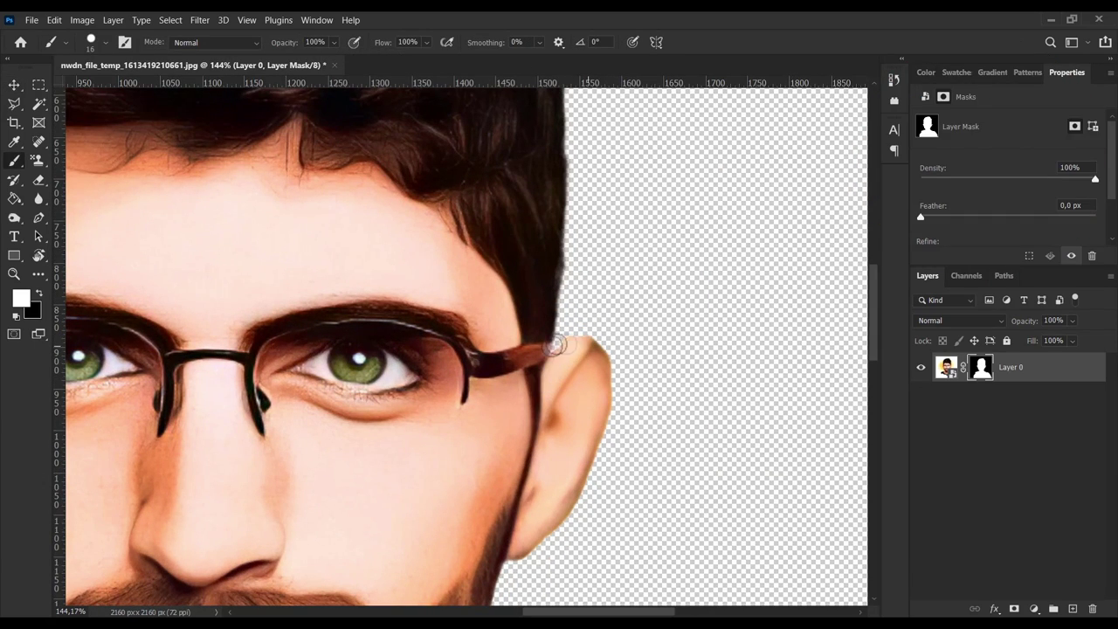
scroll(572, 330, up, 5)
key(bracketleft)
key(bracketleft)
drag(515, 365, 520, 322)
Step: Enlarge the mask brush to 16 px and paint black over the yellow background leftovers above the ear
key(bracketright)
key(bracketright)
key(bracketright)
key(bracketright)
key(bracketright)
key(bracketright)
drag(633, 330, 557, 327)
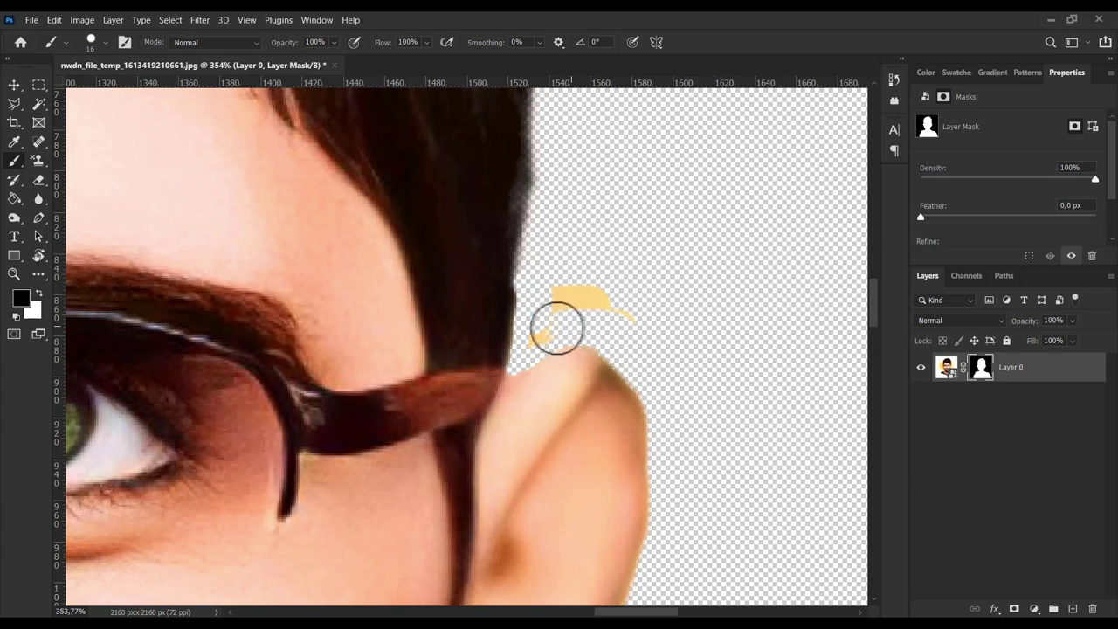
Step: Clean the background remnants between the hair tips at the top of the head on the mask with a 5 px brush
scroll(678, 278, down, 8)
scroll(574, 135, up, 7)
key(bracketleft)
key(bracketleft)
key(bracketleft)
key(bracketleft)
key(bracketleft)
key(bracketleft)
drag(477, 187, 509, 150)
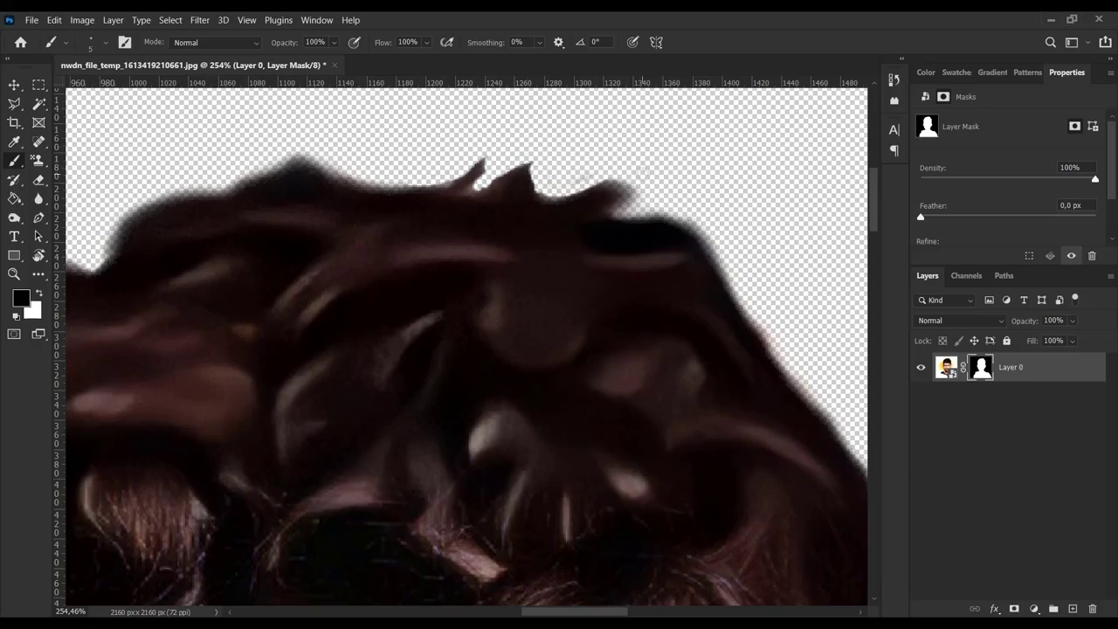
scroll(639, 174, down, 6)
scroll(531, 142, up, 3)
scroll(532, 143, down, 3)
scroll(463, 489, up, 3)
key(bracketright)
key(bracketright)
key(bracketright)
key(bracketright)
key(bracketright)
key(bracketright)
drag(249, 384, 205, 420)
key(ctrl+z)
Step: Select the white area below the shirt with the Magic Wand, paint it out of the layer mask and deselect
key(w)
click(311, 453)
scroll(157, 430, down, 2)
key(b)
mouse_move(449, 448)
mouse_down()
mouse_move(348, 466)
mouse_move(258, 428)
mouse_move(225, 493)
mouse_move(699, 518)
mouse_move(669, 317)
mouse_up()
key(ctrl+d)
Step: Brush away the remaining white leftovers around the shirt's ragged edge on the layer mask
key(v)
scroll(634, 340, down, 1)
scroll(452, 447, up, 2)
click(14, 160)
drag(370, 450, 319, 437)
key(bracketleft)
key(bracketleft)
key(bracketleft)
Step: Add a new layer beneath the portrait and fill it with a very dark brown sampled from the image
click(1073, 608)
drag(1035, 369, 1037, 411)
key(g)
alt+click(612, 387)
click(607, 385)
scroll(563, 377, down, 3)
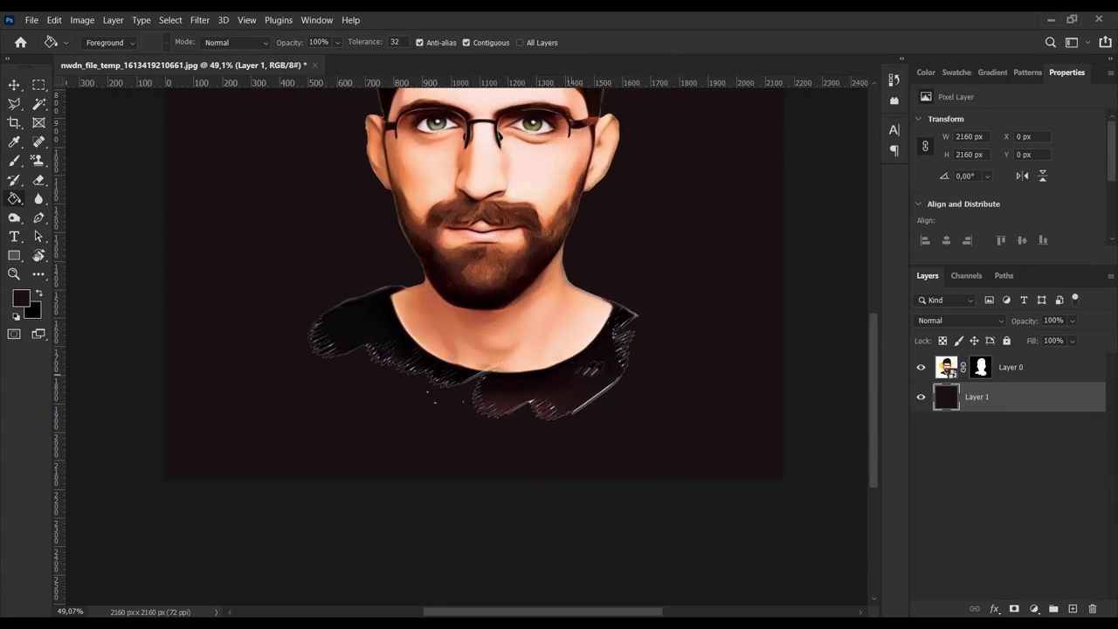
Step: Reveal the cut-off outer edge of the other ear by painting white on the portrait's layer mask with a 69 px brush
scroll(563, 376, down, 2)
scroll(349, 291, up, 16)
click(983, 373)
key(b)
key(x)
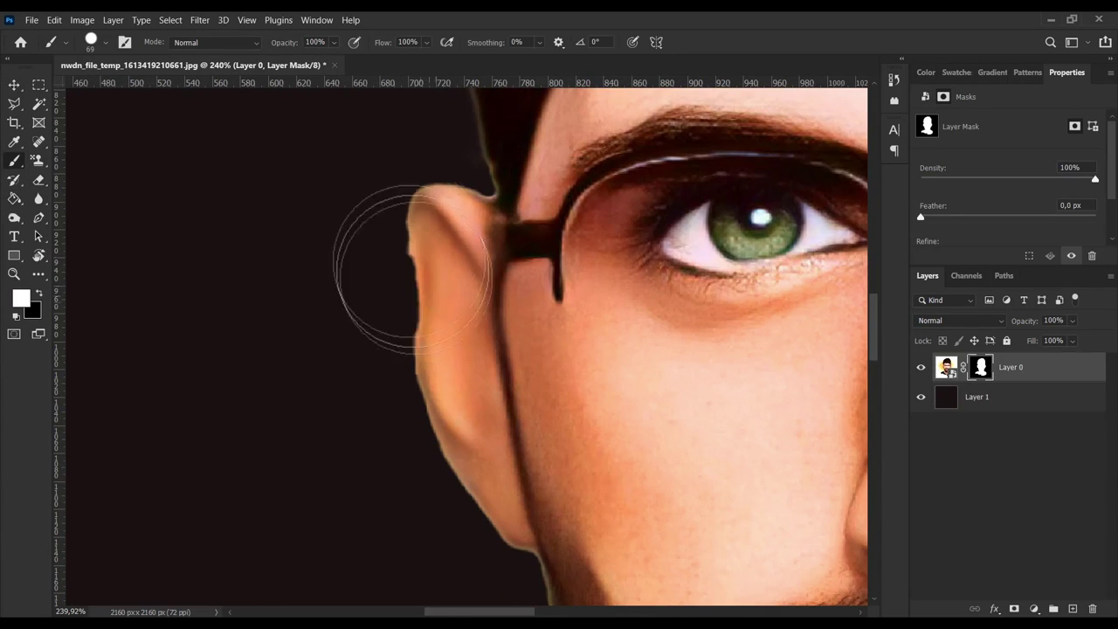
drag(412, 269, 389, 441)
Step: Mask out the yellow background around the restored ear with a 23 px black brush
scroll(412, 343, up, 2)
key(x)
mouse_move(453, 129)
mouse_down()
mouse_move(396, 154)
mouse_move(396, 186)
mouse_up()
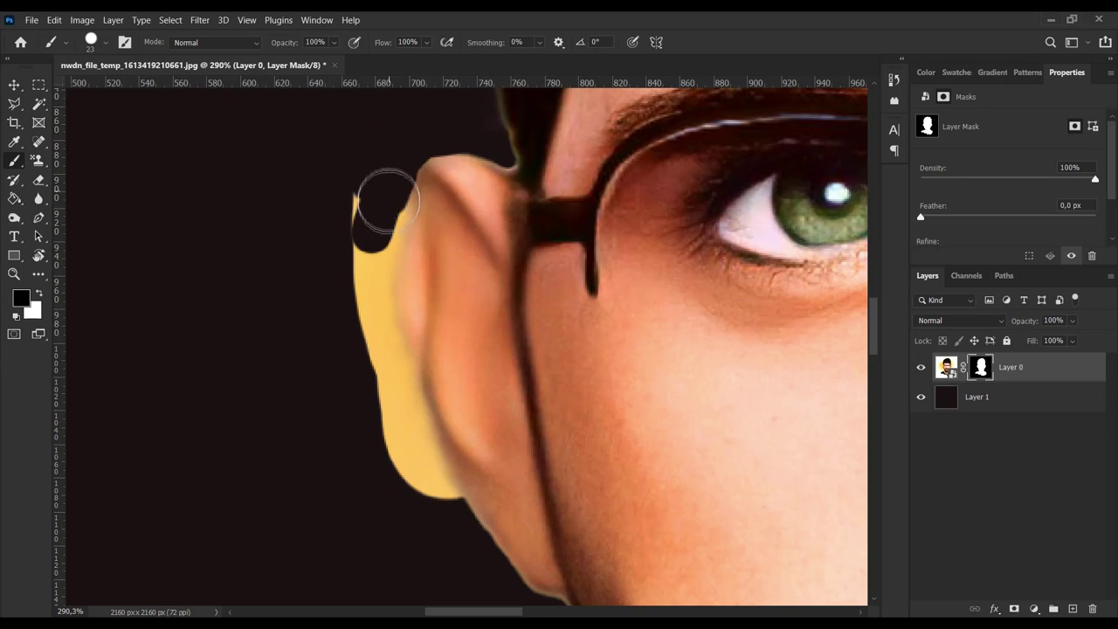
mouse_move(383, 232)
mouse_down()
mouse_move(374, 250)
mouse_move(412, 445)
mouse_move(437, 512)
mouse_move(385, 211)
mouse_up()
scroll(384, 211, down, 5)
mouse_move(362, 281)
mouse_down()
mouse_move(362, 231)
mouse_move(362, 316)
mouse_move(363, 218)
mouse_move(369, 311)
mouse_move(361, 228)
mouse_up()
scroll(305, 183, down, 1)
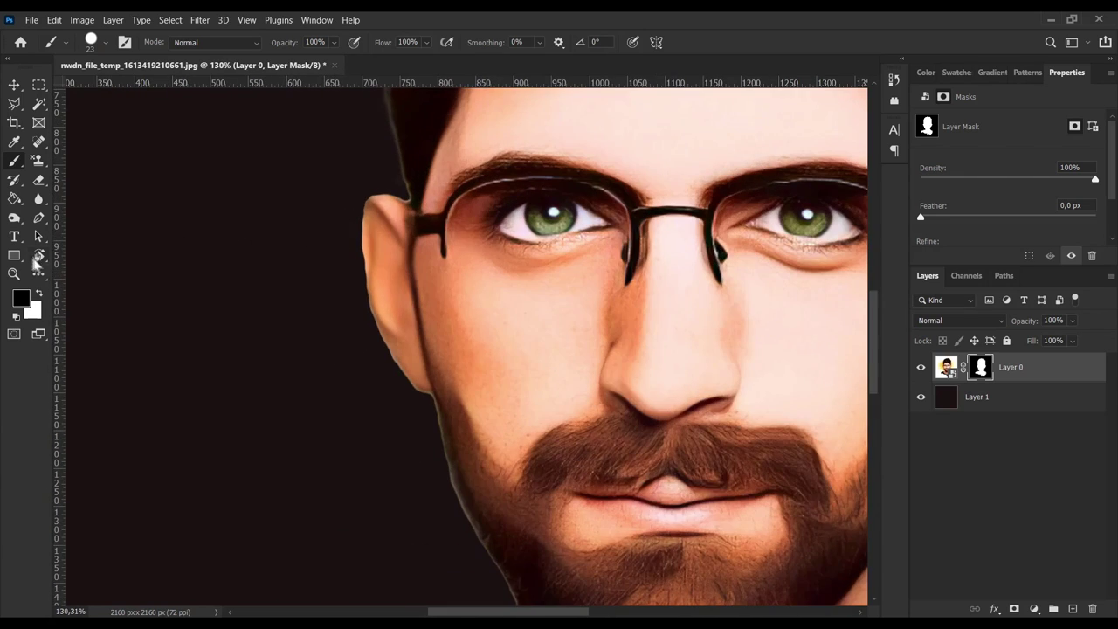
Step: Soften the layer mask's edges around the face, hair, neck and shirt with the Blur tool at 83 px and 100% strength
right_click(38, 218)
right_click(15, 218)
click(71, 218)
click(39, 200)
mouse_move(376, 229)
mouse_down()
mouse_move(364, 291)
mouse_move(466, 538)
mouse_up()
drag(697, 486, 292, 484)
mouse_move(467, 542)
mouse_down()
mouse_move(606, 170)
mouse_move(547, 479)
mouse_up()
drag(548, 480, 543, 133)
drag(543, 174, 754, 361)
drag(476, 172, 240, 252)
scroll(323, 463, down, 7)
scroll(501, 480, up, 7)
drag(502, 481, 407, 332)
drag(490, 450, 659, 358)
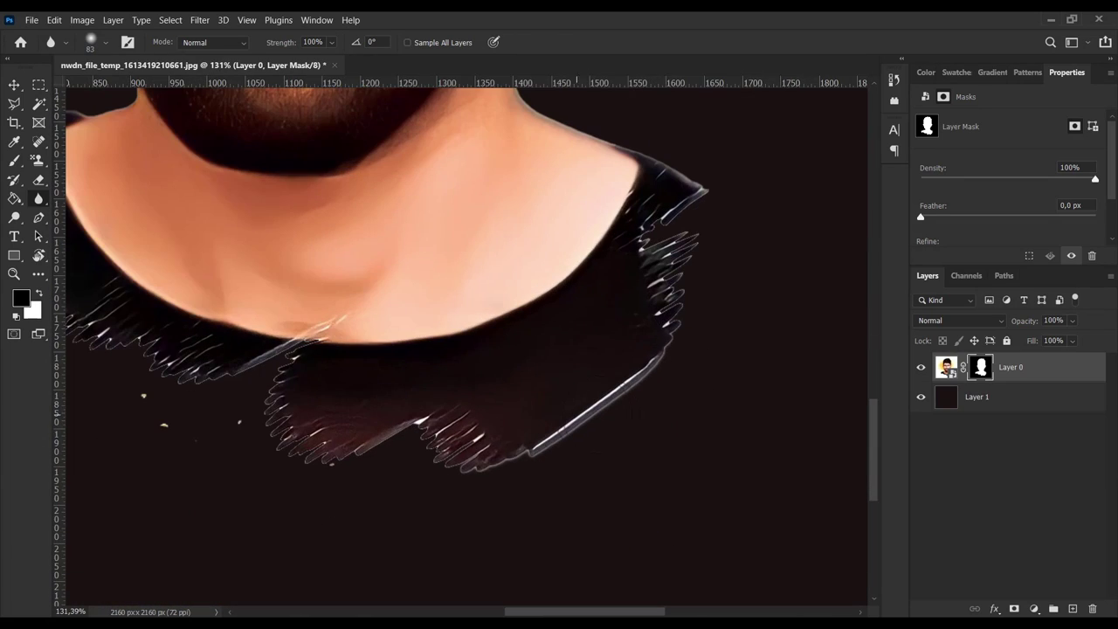
Step: Check the portrait's edges against the dark backdrop and delete the backdrop layer
scroll(449, 387, down, 4)
scroll(386, 402, up, 4)
scroll(387, 402, down, 12)
scroll(466, 349, up, 2)
click(977, 402)
key(Delete)
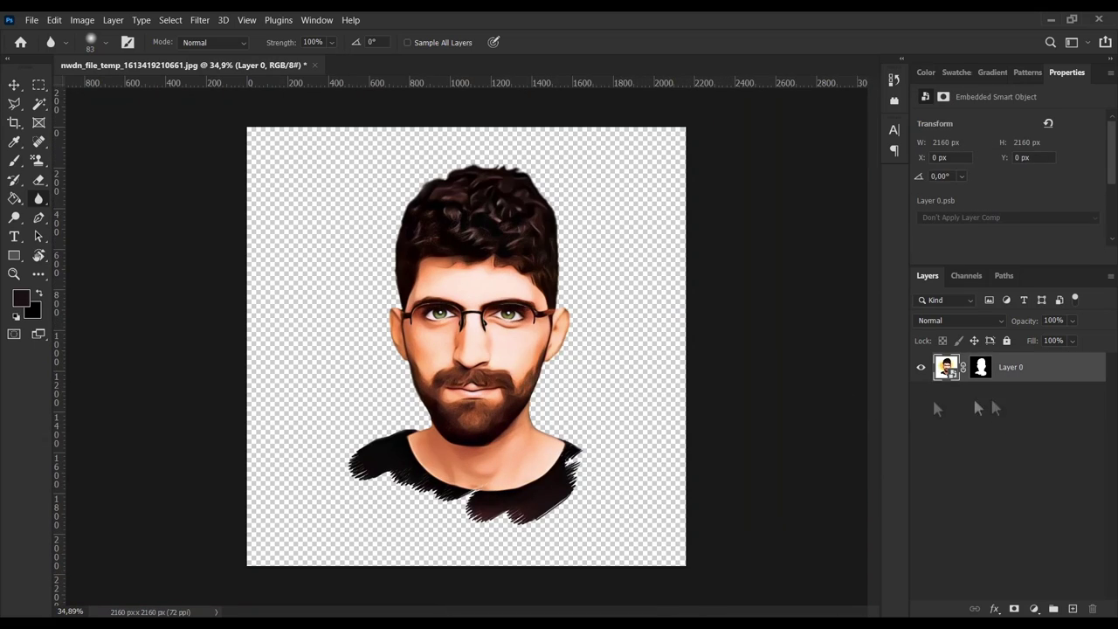
Step: Expand the canvas around the portrait to 4350 x 4350 px with the Crop tool
key(v)
scroll(524, 360, up, 2)
scroll(613, 345, down, 2)
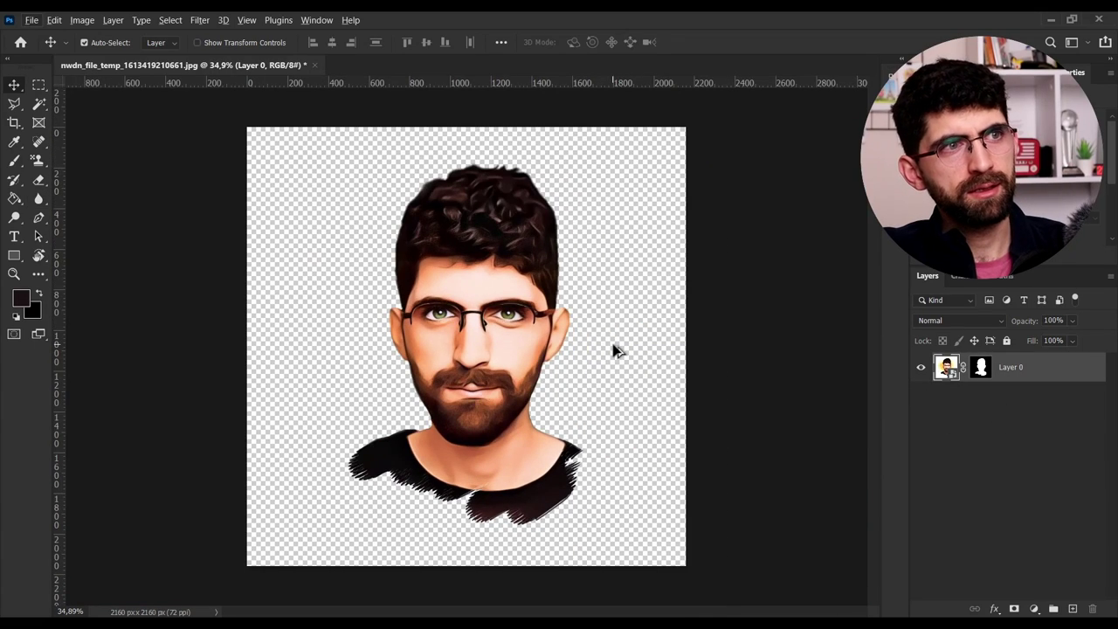
scroll(616, 354, down, 4)
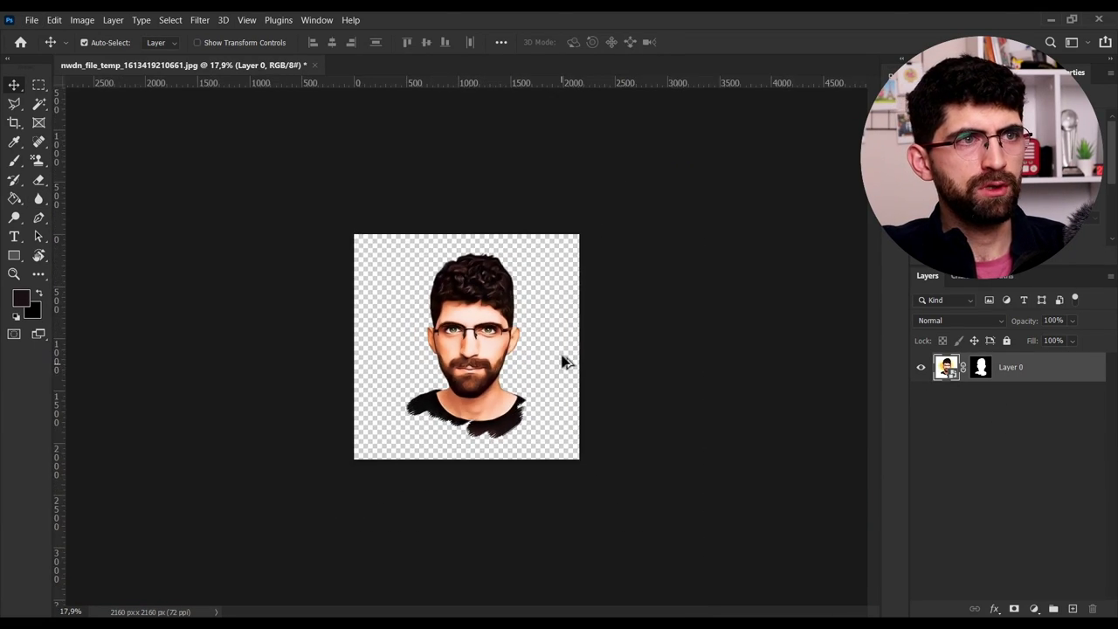
key(c)
drag(556, 348, 709, 353)
key(Return)
key(v)
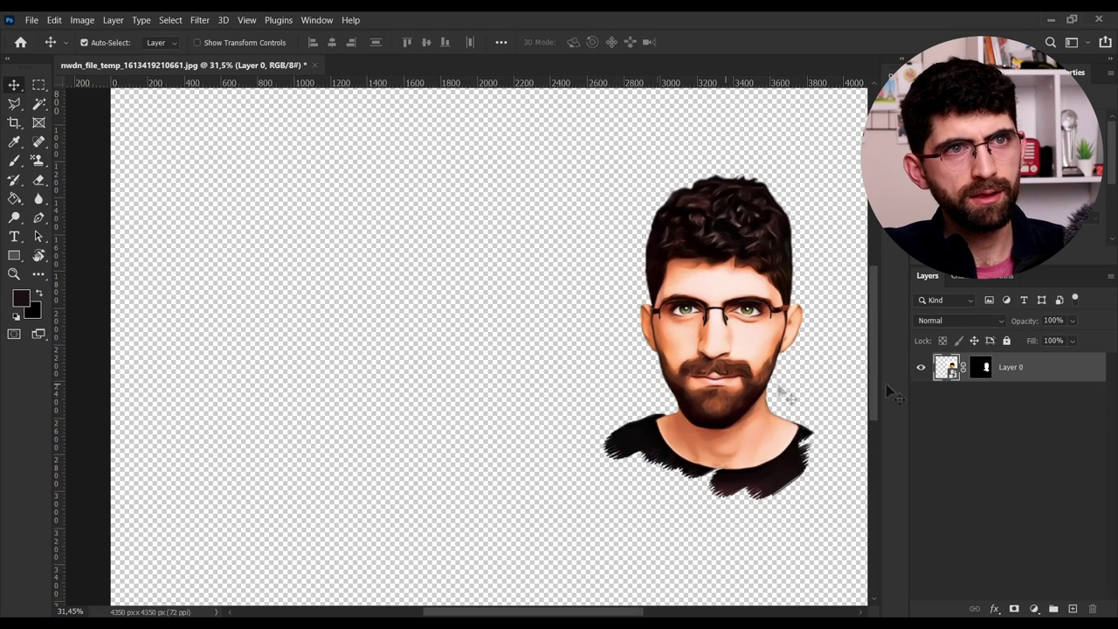
Step: Add a new layer beneath the portrait and fill it with white
click(1073, 608)
drag(1030, 379, 1018, 416)
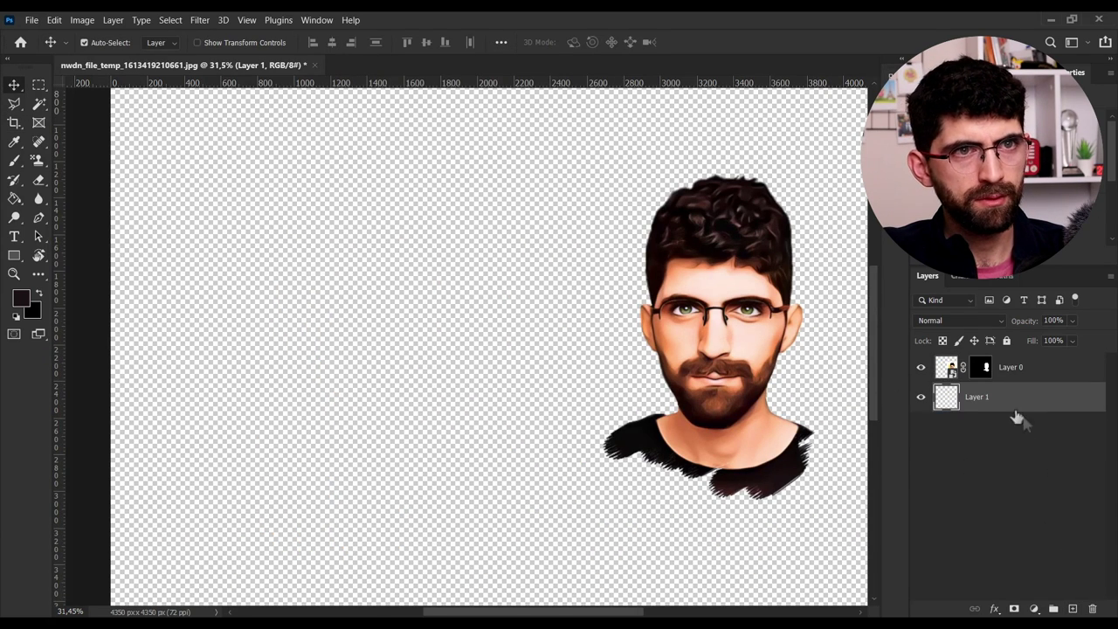
key(g)
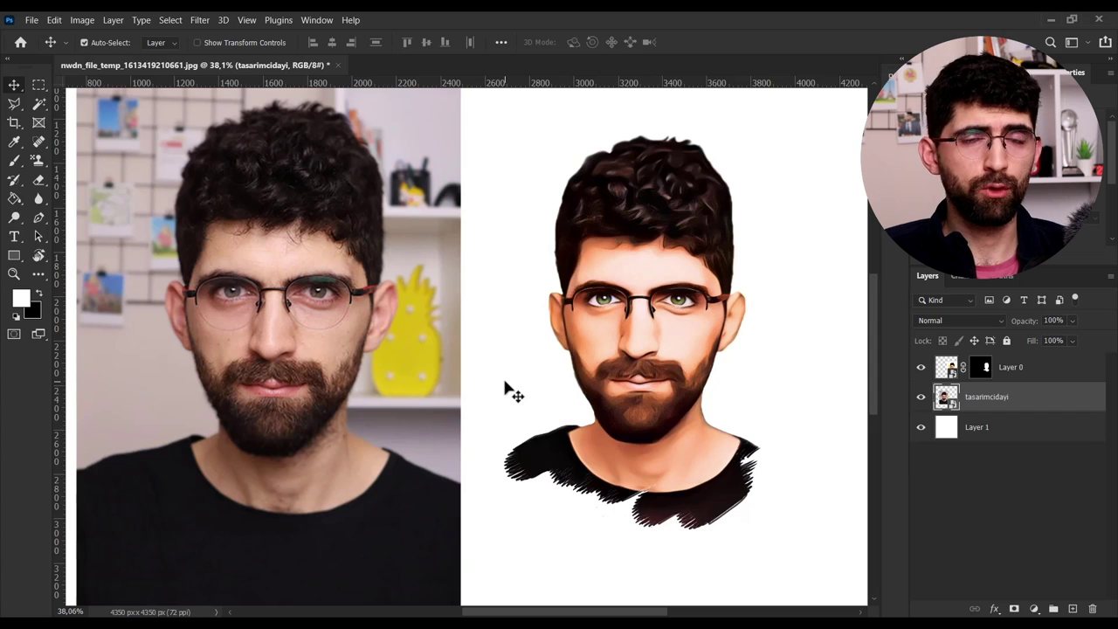